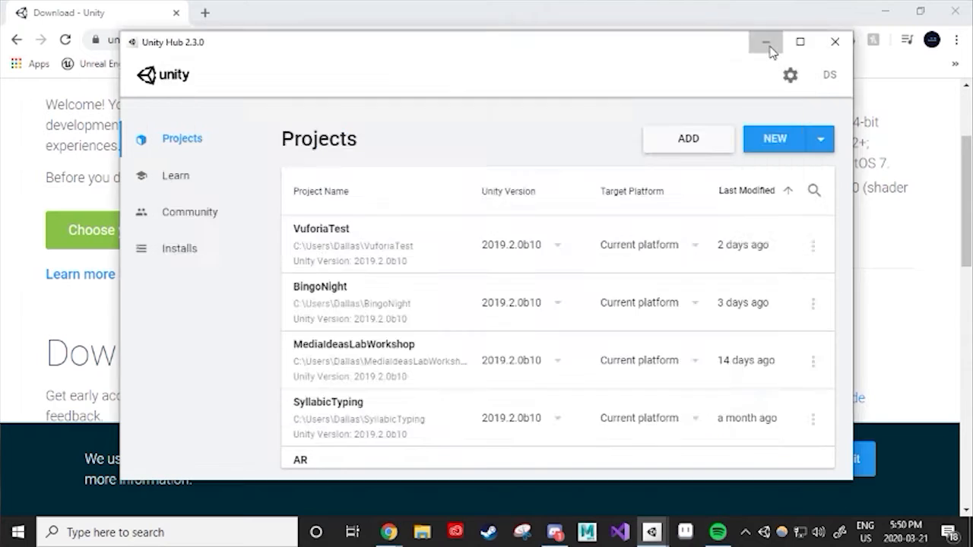
Name the new Unity project VideoGame and choose the 2D template.
{"action": "left_click", "coordinate": [884, 12]}
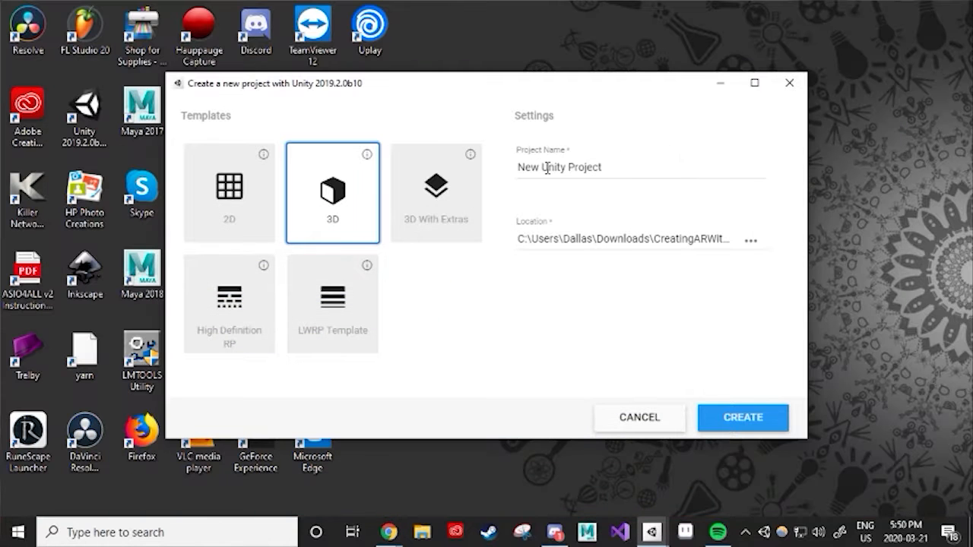
{"action": "left_click", "coordinate": [616, 167]}
{"action": "left_click_drag", "start_coordinate": [623, 168], "coordinate": [536, 172]}
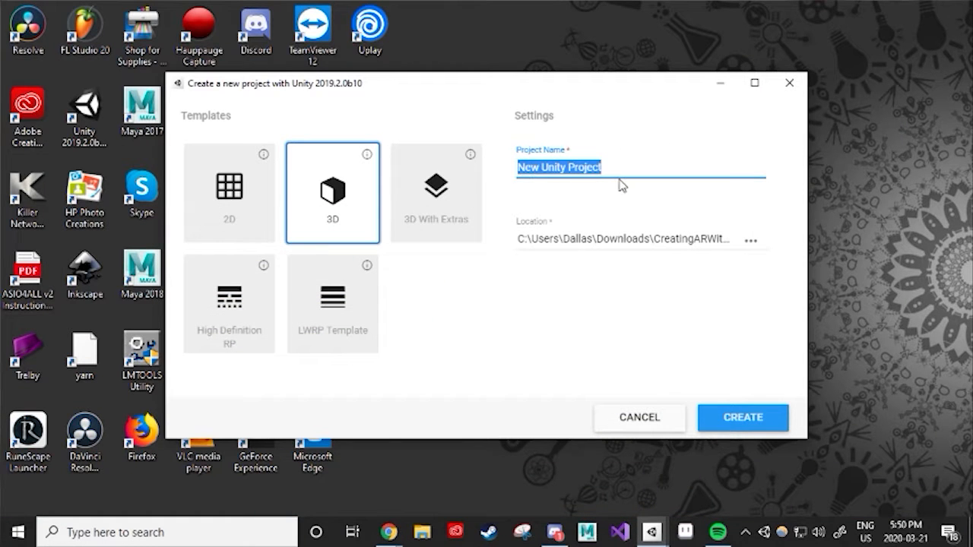
{"action": "key", "text": "BackSpace"}
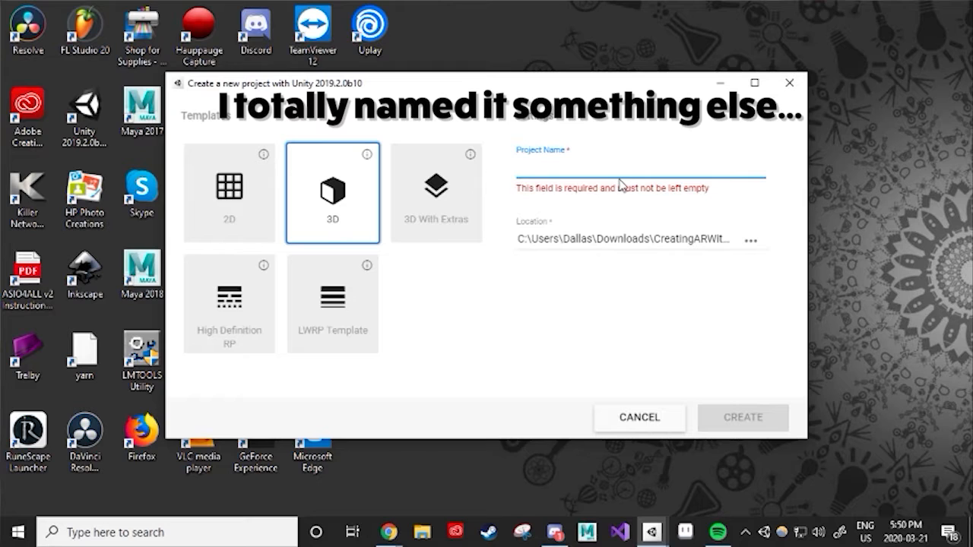
{"action": "type", "text": "VideoGame"}
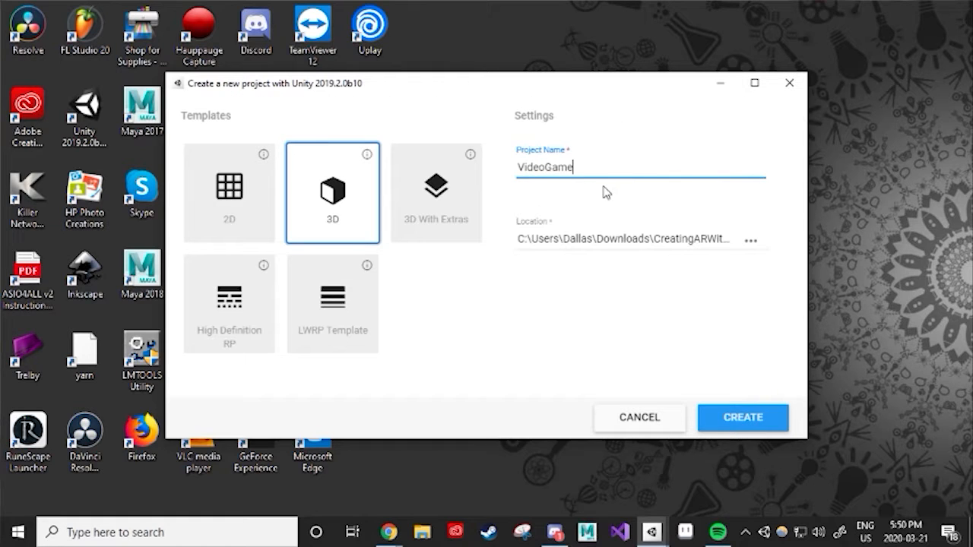
{"action": "left_click", "coordinate": [237, 201]}
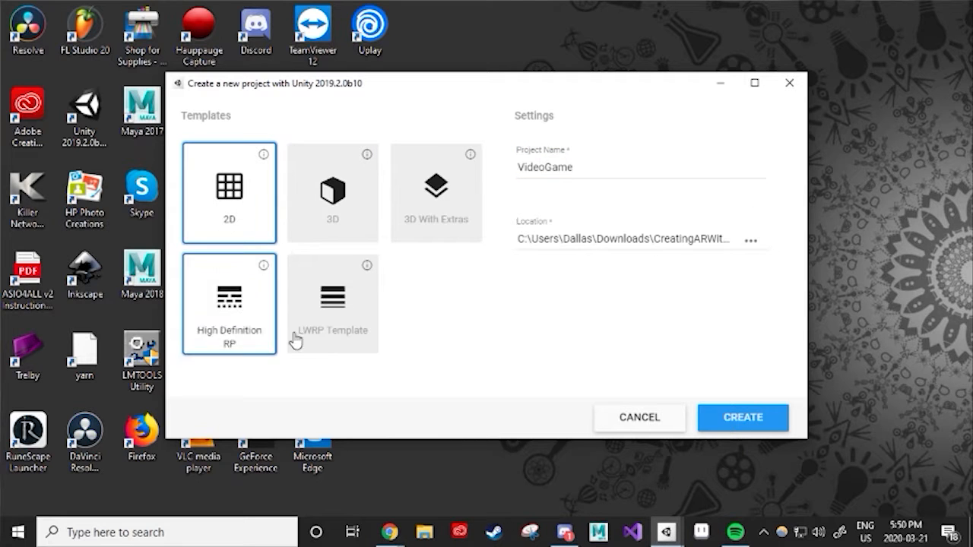
Set the project location to a new folder named Create2Learn in Downloads and create the project.
{"action": "left_click", "coordinate": [712, 237]}
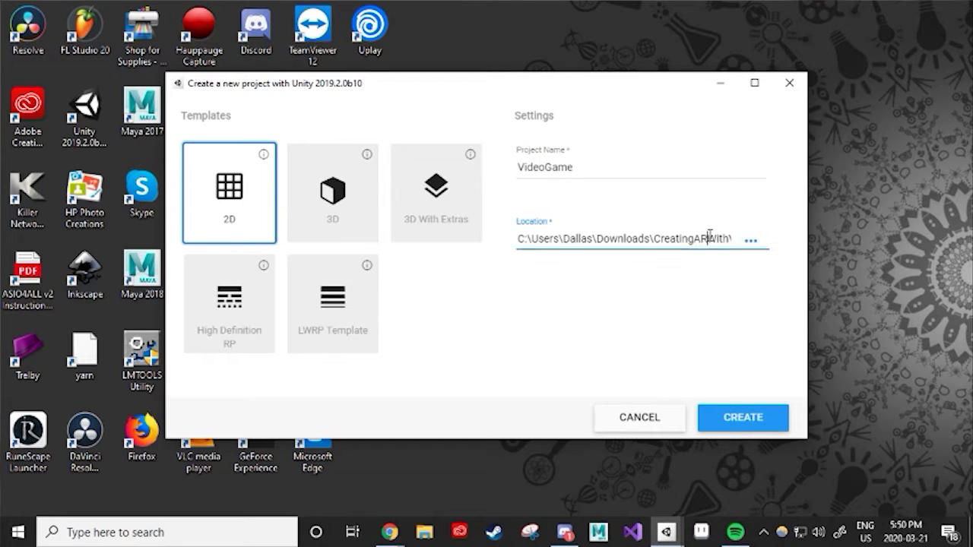
{"action": "left_click", "coordinate": [750, 240]}
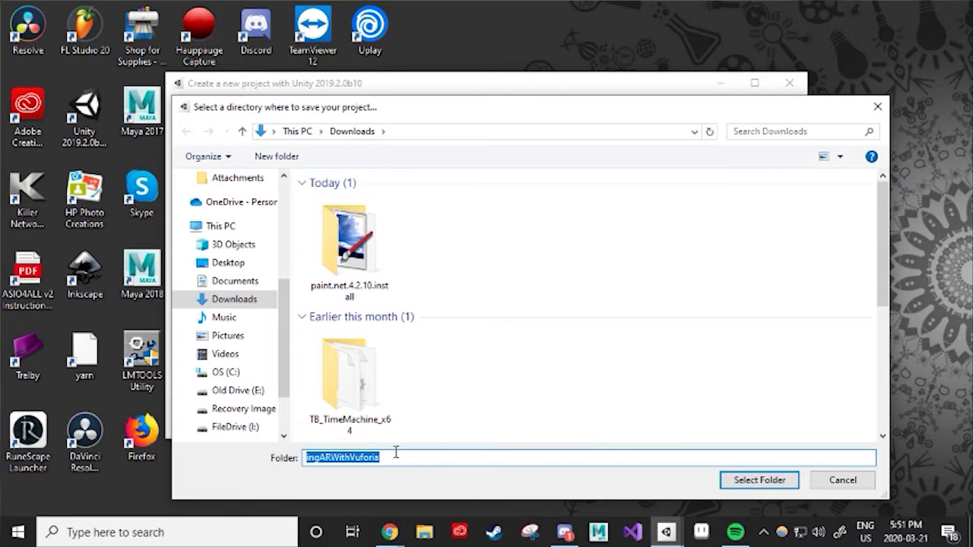
{"action": "left_click_drag", "start_coordinate": [396, 456], "coordinate": [275, 444]}
{"action": "key", "text": "BackSpace"}
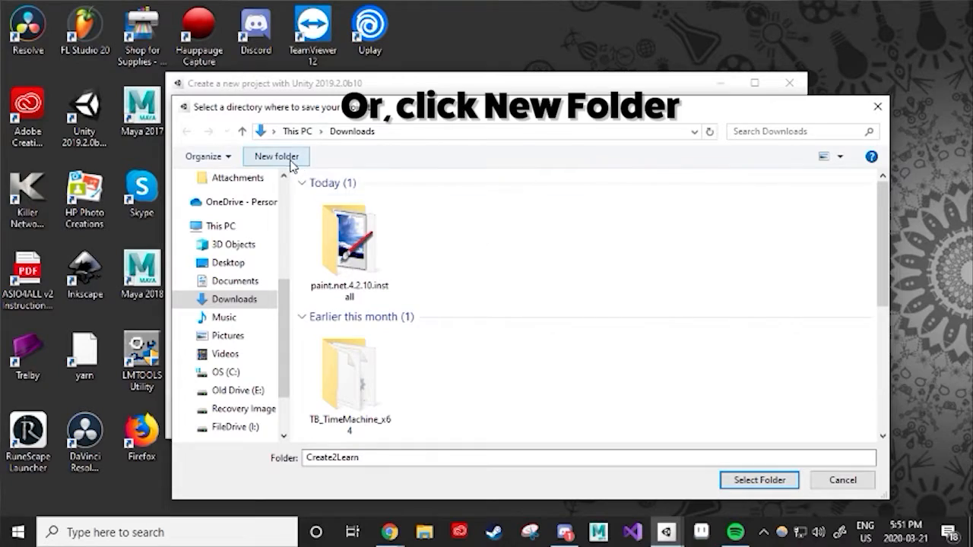
{"action": "left_click", "coordinate": [272, 156]}
{"action": "type", "text": "Create2Learn"}
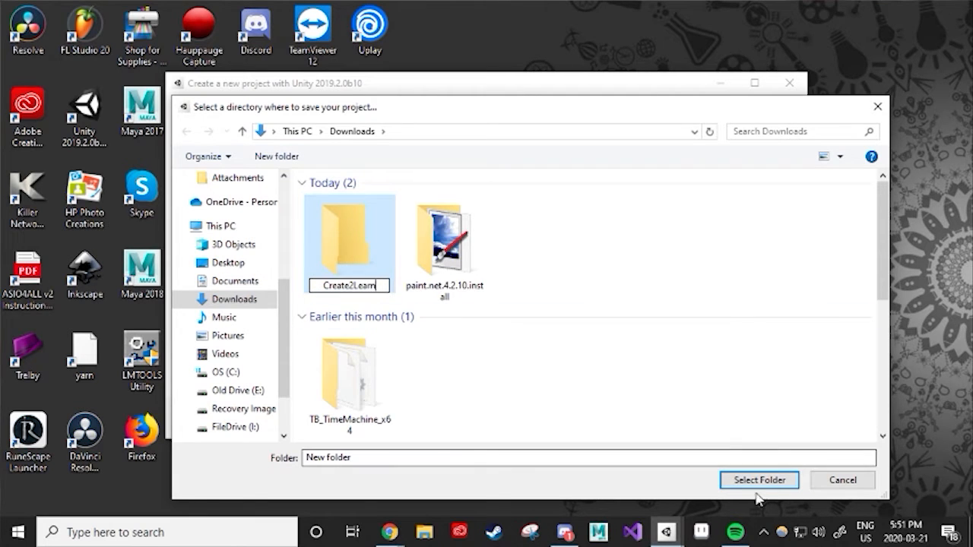
{"action": "key", "text": "Return"}
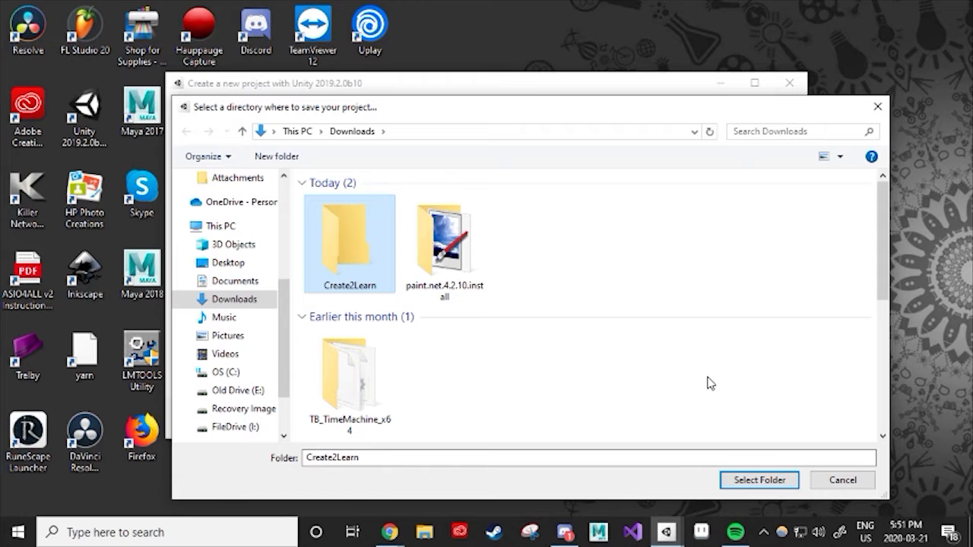
{"action": "left_click", "coordinate": [759, 480]}
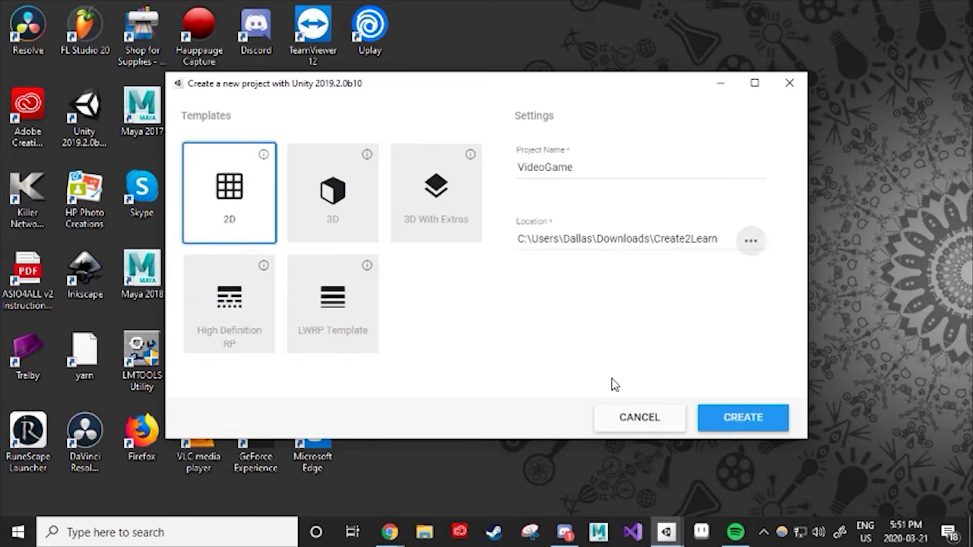
{"action": "left_click", "coordinate": [729, 419]}
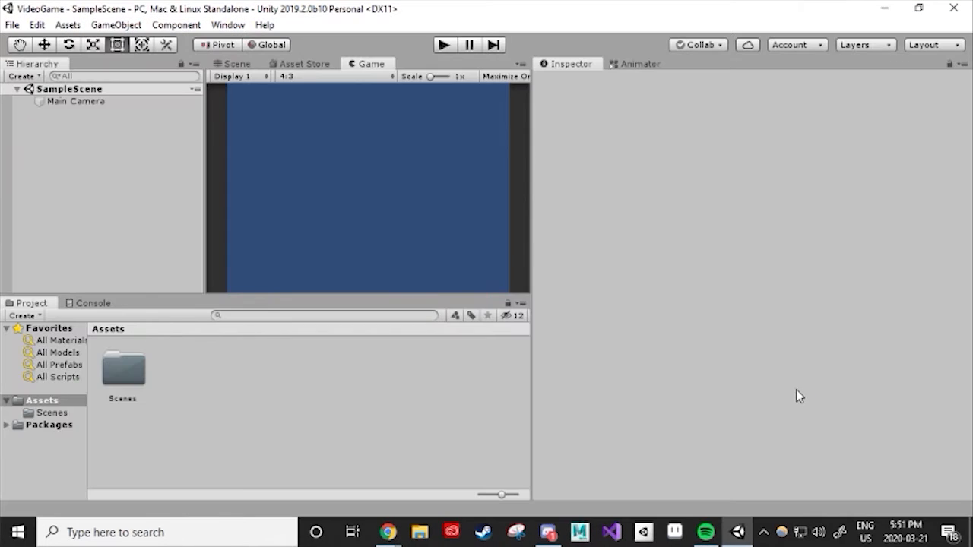
Narrow the Inspector to give the Hierarchy, Game and Project areas more room.
{"action": "left_click_drag", "start_coordinate": [531, 258], "coordinate": [749, 260]}
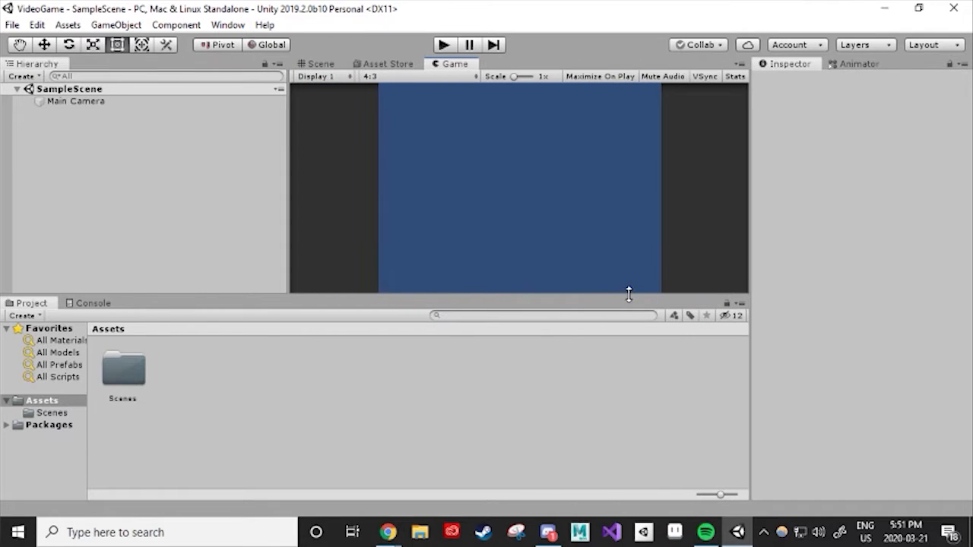
{"action": "left_click_drag", "start_coordinate": [573, 297], "coordinate": [561, 366]}
{"action": "left_click_drag", "start_coordinate": [252, 293], "coordinate": [266, 314]}
Look at SampleScene inside the Scenes folder and return to the Assets folder.
{"action": "double_click", "coordinate": [116, 354]}
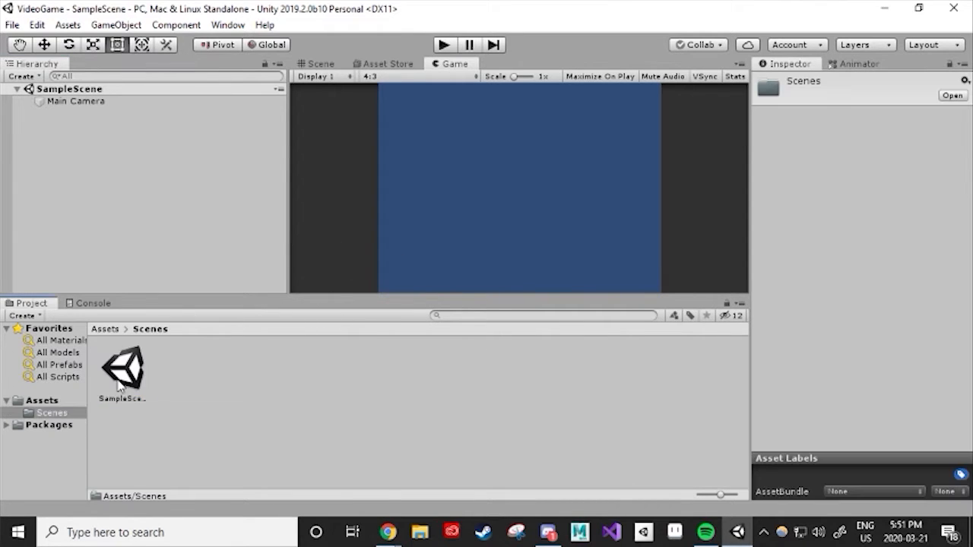
{"action": "left_click", "coordinate": [123, 365]}
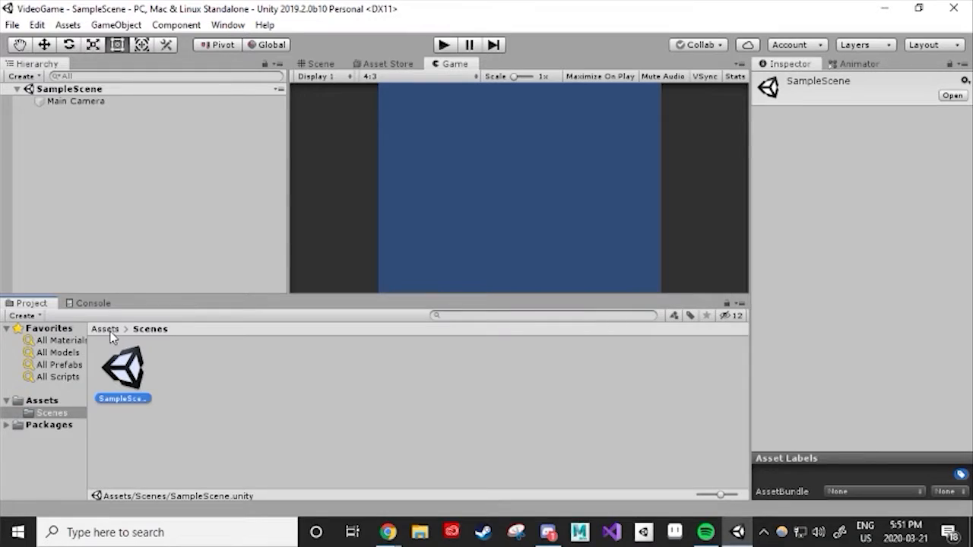
{"action": "left_click", "coordinate": [109, 331]}
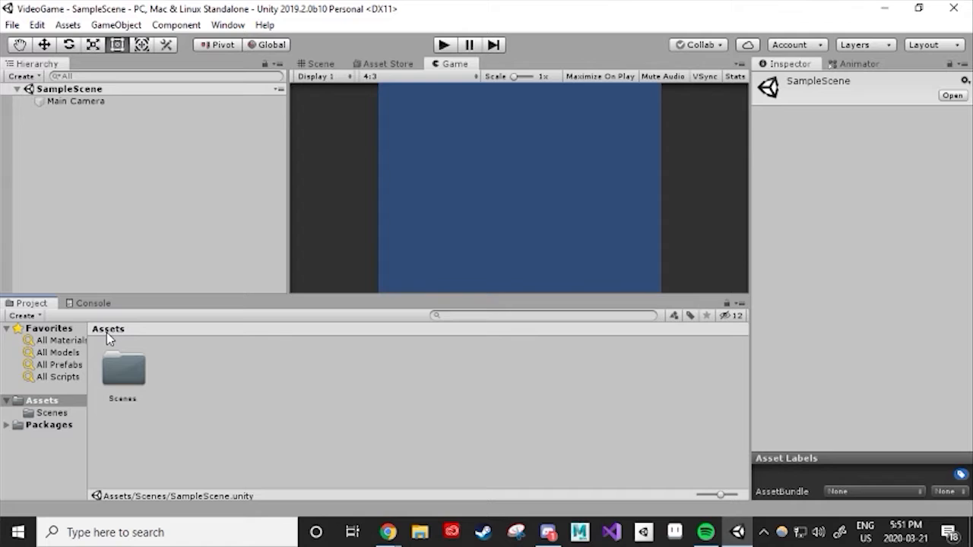
{"action": "left_click", "coordinate": [254, 387]}
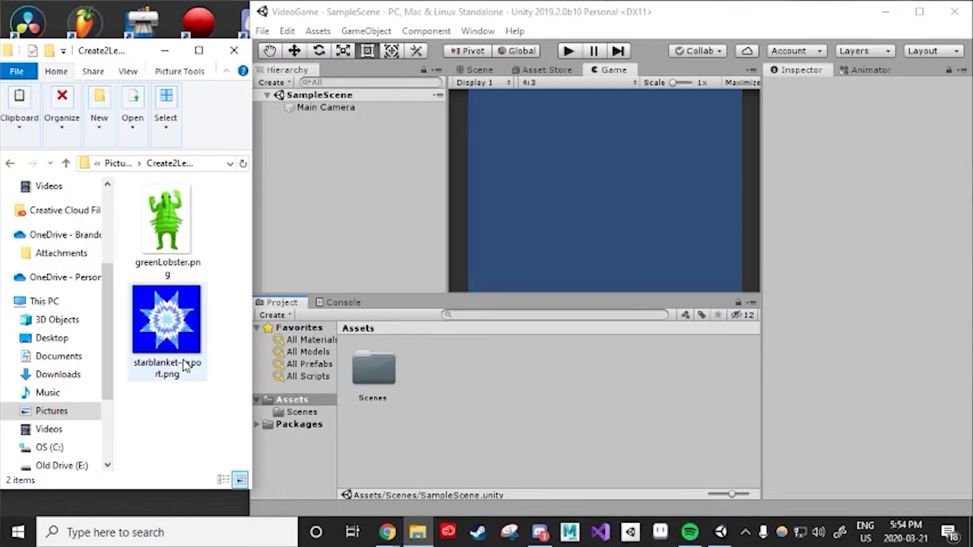
Import greenLobster.png and starblanket-export.png from the file explorer into the Assets folder, and minimize the explorer window.
{"action": "left_click", "coordinate": [181, 342]}
{"action": "left_click", "coordinate": [182, 232], "text": "ctrl"}
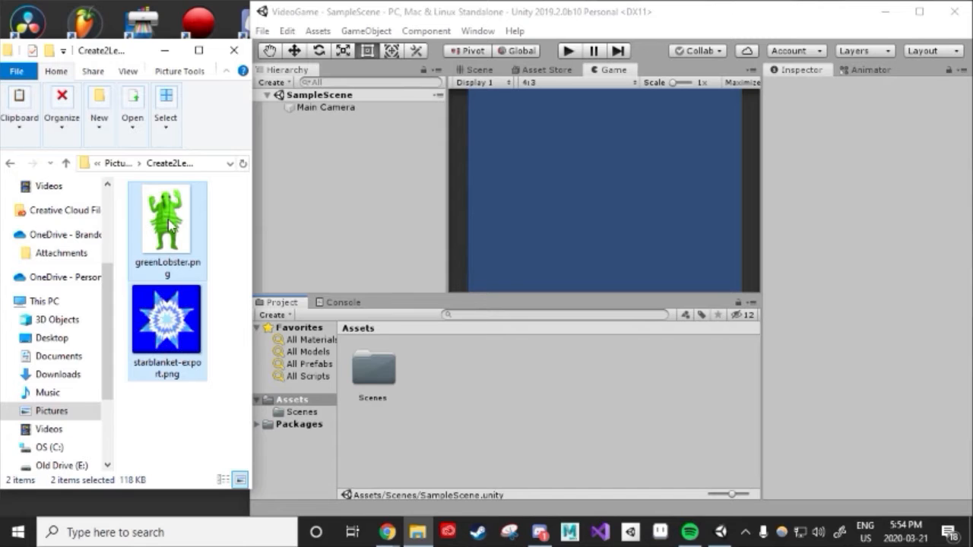
{"action": "left_click_drag", "start_coordinate": [170, 225], "coordinate": [486, 387]}
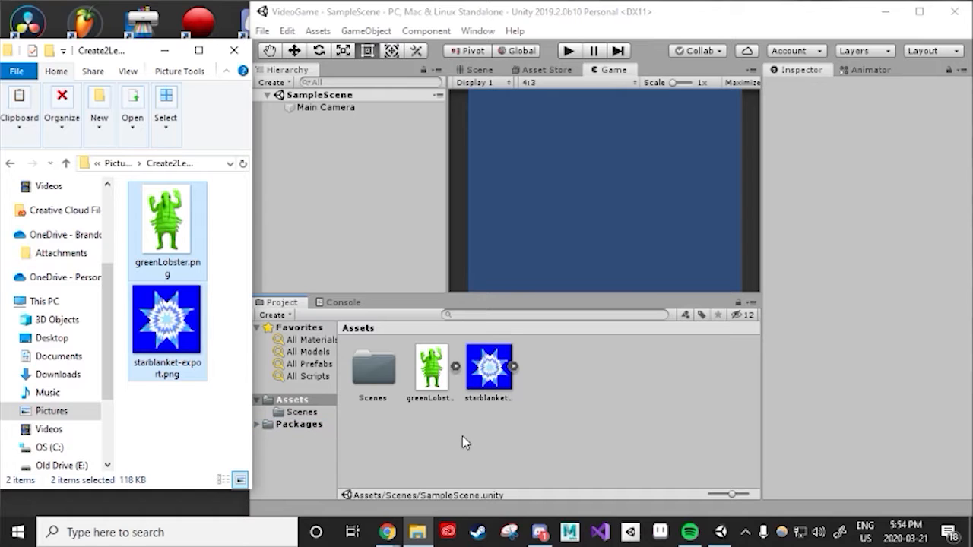
{"action": "left_click", "coordinate": [232, 212]}
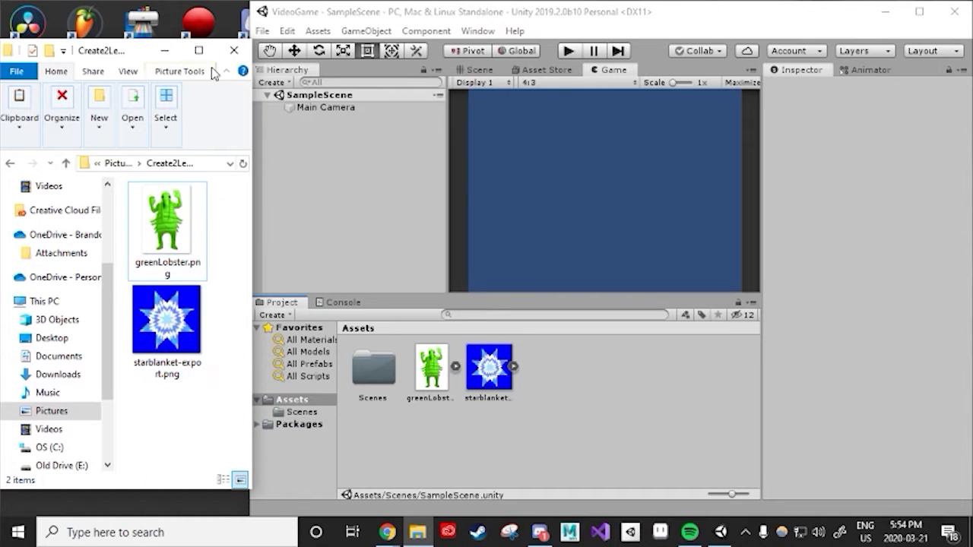
{"action": "left_click", "coordinate": [165, 51]}
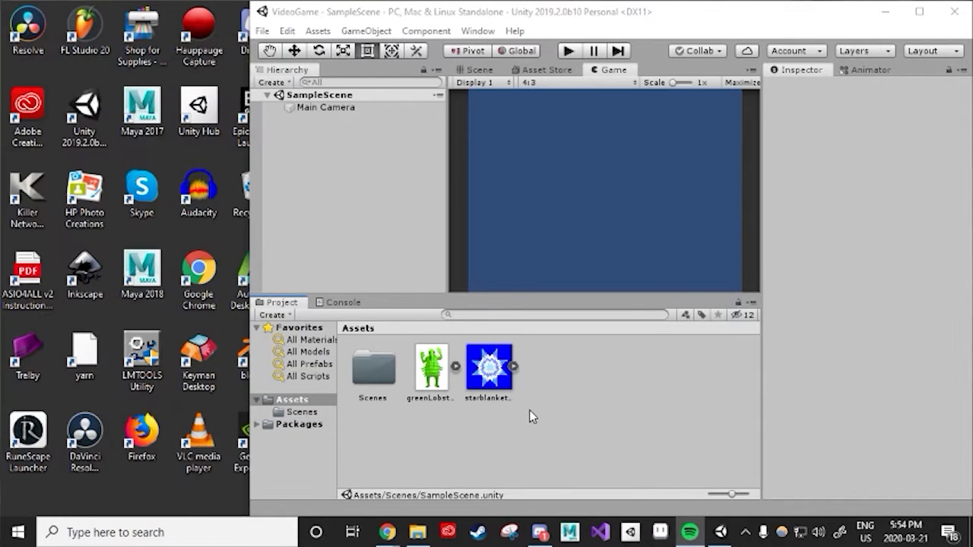
Maximize the editor and review the import settings of the starblanket-export image.
{"action": "left_click", "coordinate": [489, 368]}
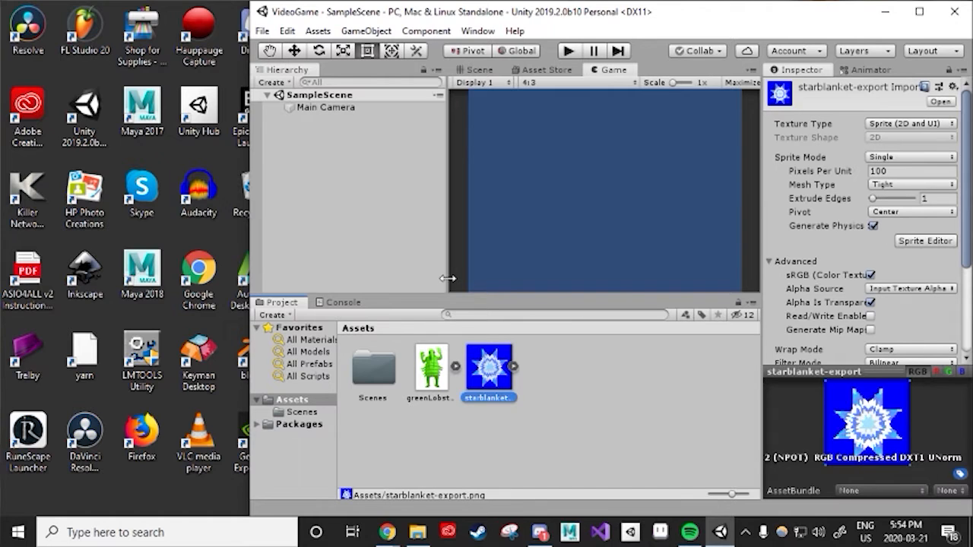
{"action": "left_click", "coordinate": [441, 386]}
{"action": "left_click", "coordinate": [493, 377]}
{"action": "left_click", "coordinate": [919, 11]}
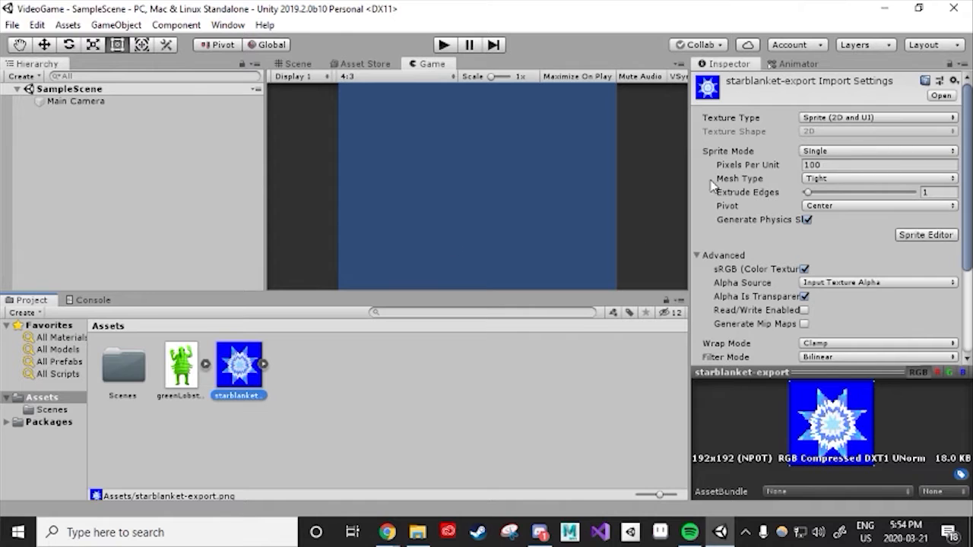
{"action": "left_click_drag", "start_coordinate": [967, 141], "coordinate": [962, 236]}
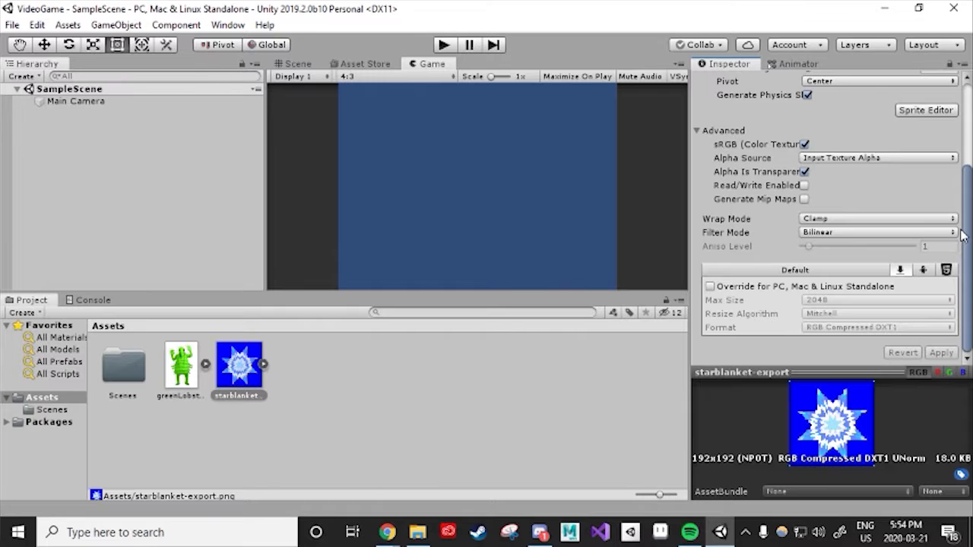
{"action": "scroll", "coordinate": [962, 236], "scroll_direction": "up", "scroll_amount": 5}
{"action": "scroll", "coordinate": [961, 234], "scroll_direction": "up", "scroll_amount": 5}
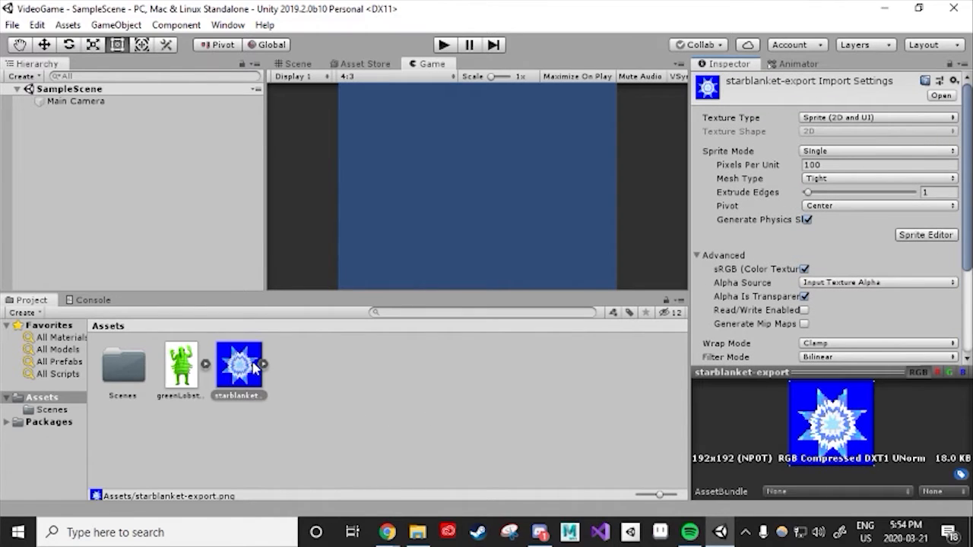
Place the starblanket-export and greenLobster sprites in SampleScene.
{"action": "left_click_drag", "start_coordinate": [242, 363], "coordinate": [143, 177]}
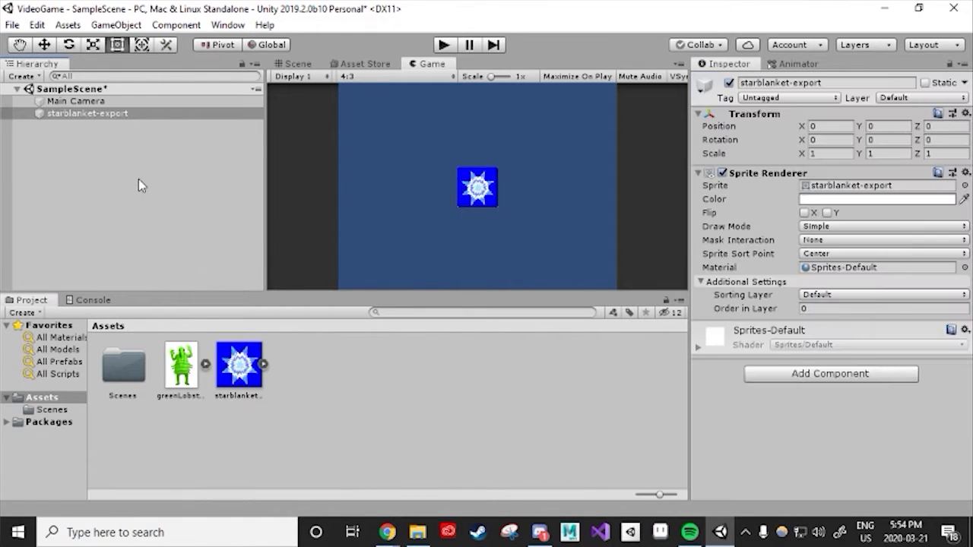
{"action": "left_click_drag", "start_coordinate": [143, 228], "coordinate": [114, 165]}
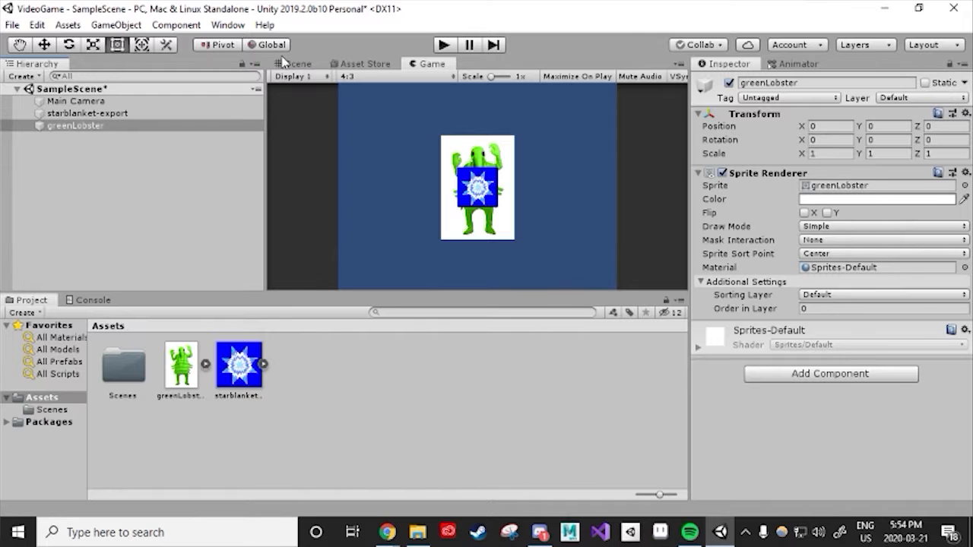
Play-test the finished example game by moving and jumping the character to collect a blanket, and stop the playback.
{"action": "left_click", "coordinate": [532, 65]}
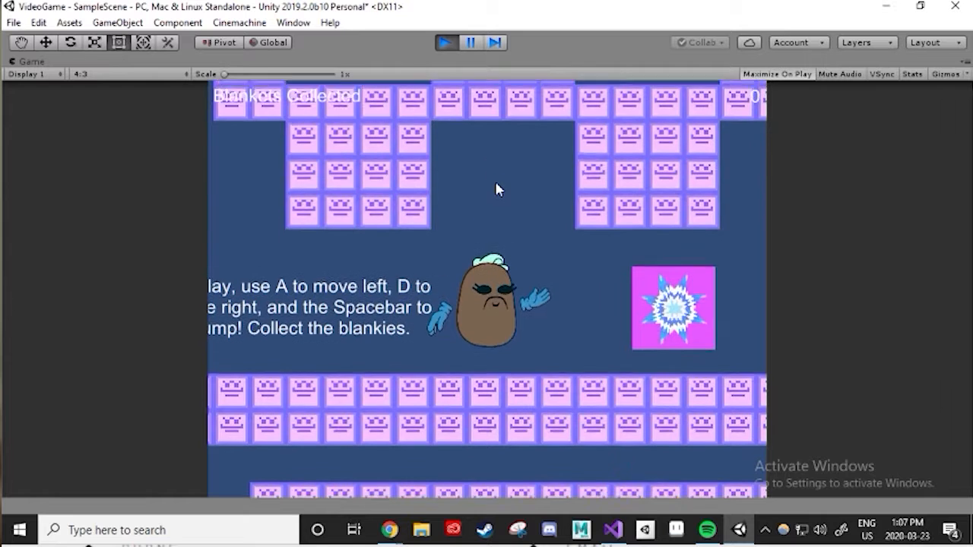
{"action": "key", "text": "d"}
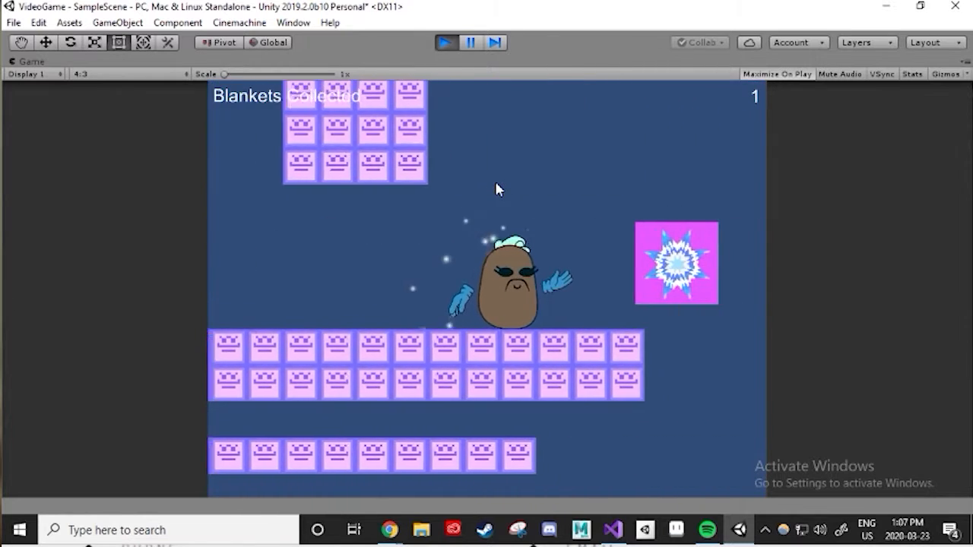
{"action": "key", "text": "a"}
{"action": "key", "text": "space"}
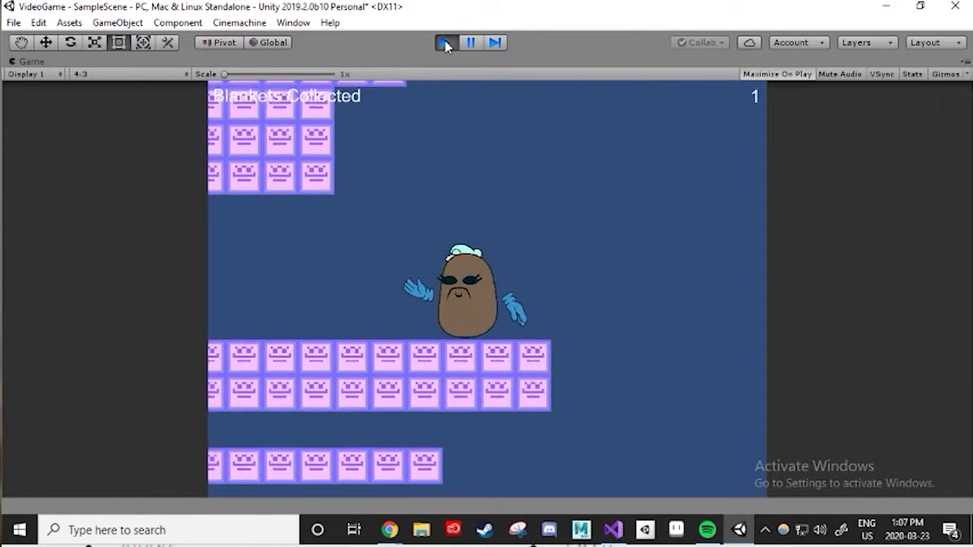
{"action": "left_click", "coordinate": [447, 44]}
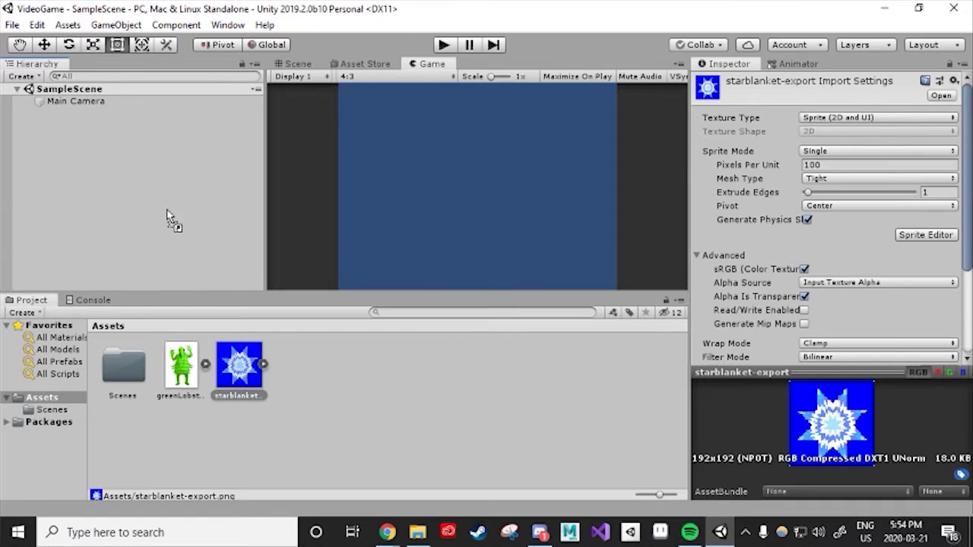
Add the starblanket-export and greenLobster images from Assets to the SampleScene hierarchy.
{"action": "left_click_drag", "start_coordinate": [169, 217], "coordinate": [142, 175]}
{"action": "left_click_drag", "start_coordinate": [175, 354], "coordinate": [116, 171]}
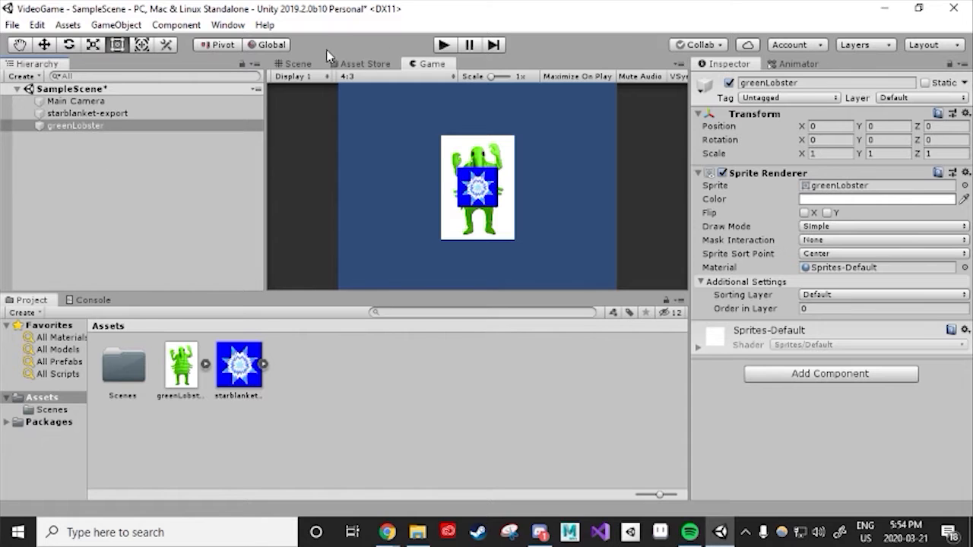
In the starblanket-export import settings, set the Filter Mode to Point (no filter), comparing it with Bilinear in the Scene view.
{"action": "left_click", "coordinate": [294, 64]}
{"action": "scroll", "coordinate": [486, 168], "scroll_direction": "up", "scroll_amount": 10}
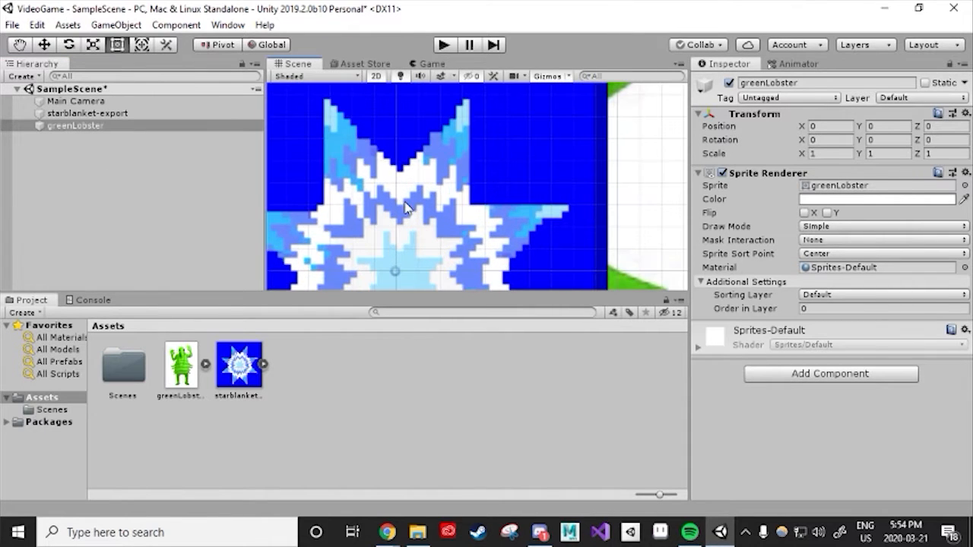
{"action": "middle_click_drag", "start_coordinate": [415, 197], "coordinate": [438, 146]}
{"action": "left_click", "coordinate": [237, 380]}
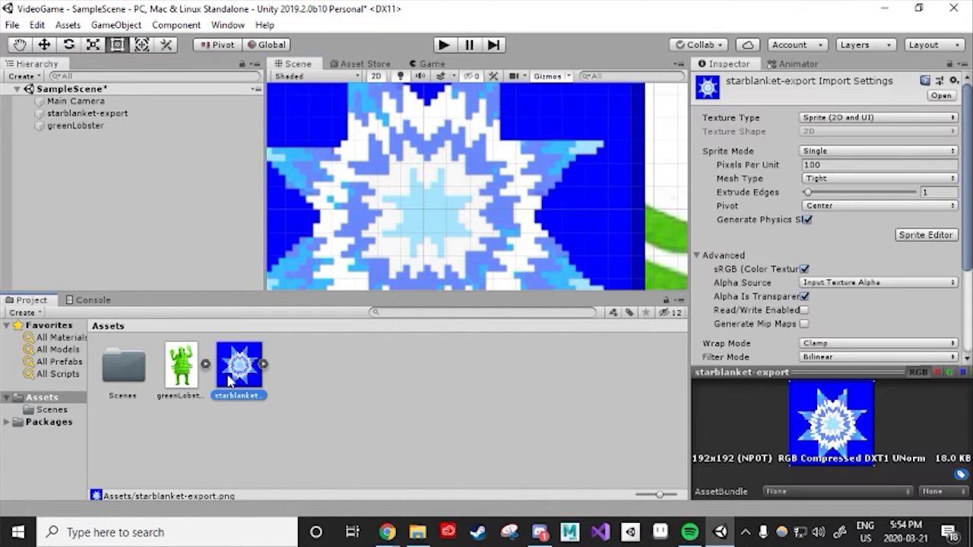
{"action": "scroll", "coordinate": [776, 175], "scroll_direction": "down", "scroll_amount": 3}
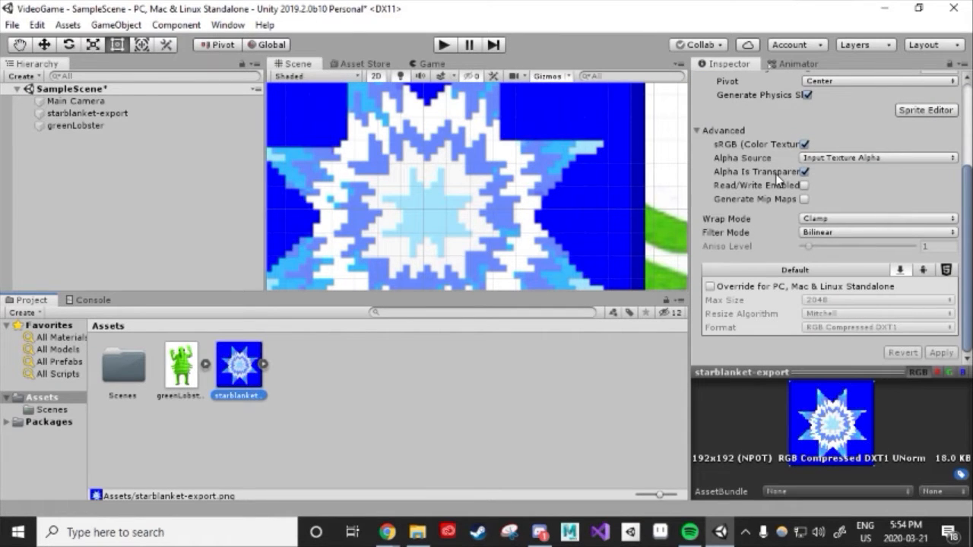
{"action": "left_click", "coordinate": [815, 232]}
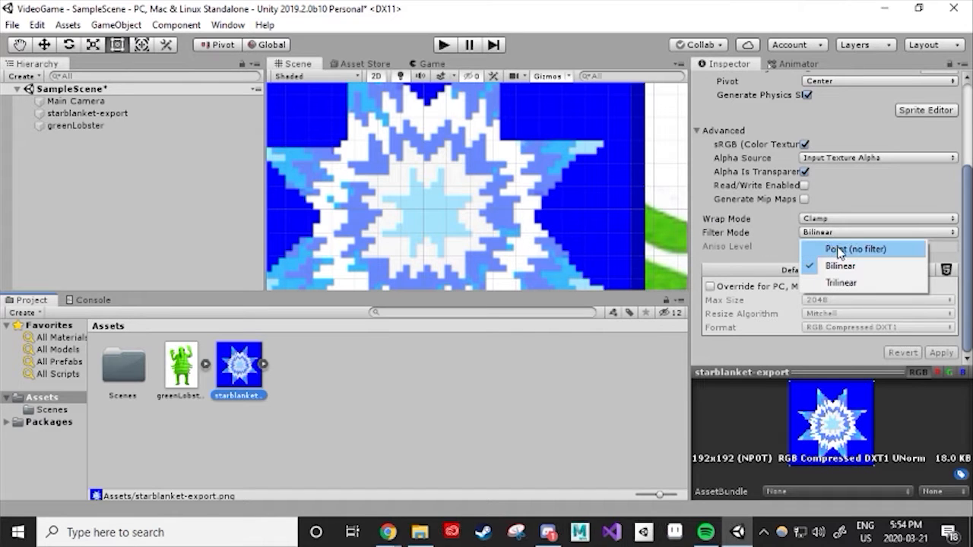
{"action": "left_click", "coordinate": [839, 250]}
{"action": "left_click", "coordinate": [845, 232]}
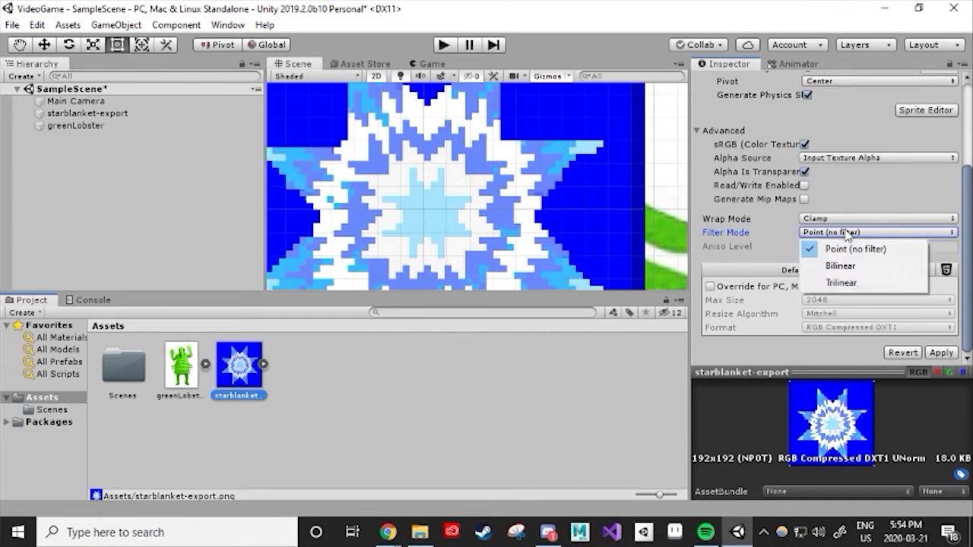
{"action": "left_click", "coordinate": [841, 266]}
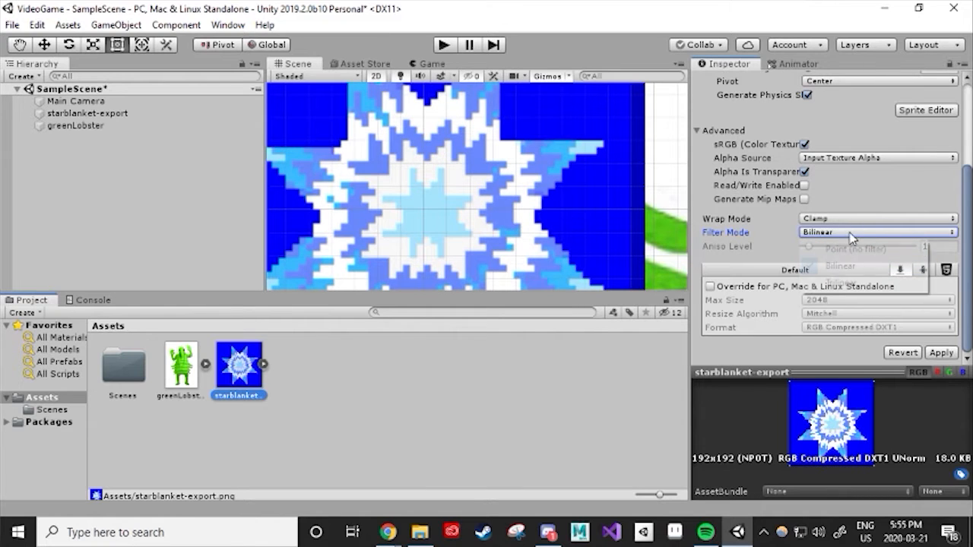
{"action": "left_click", "coordinate": [841, 232]}
{"action": "left_click", "coordinate": [841, 250]}
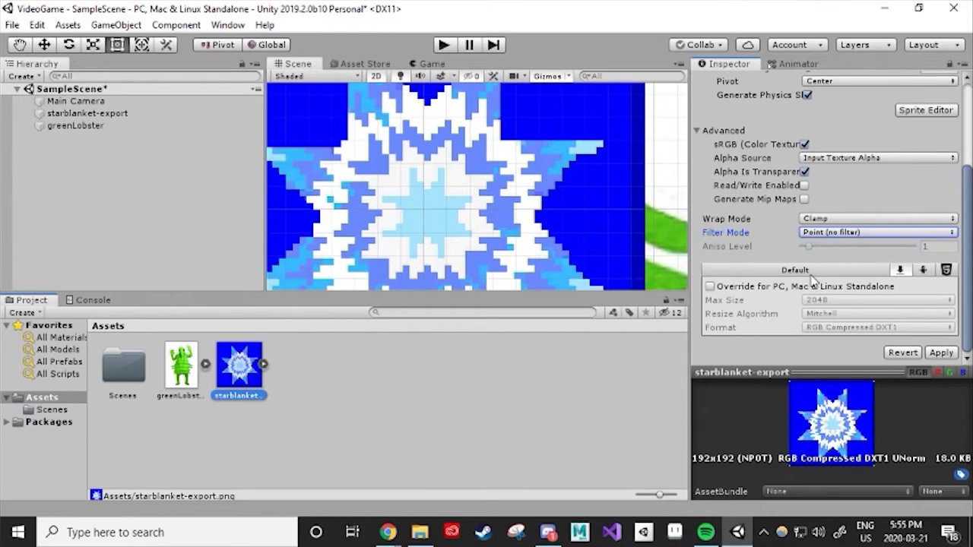
Set the starblanket-export image's Pixels Per Unit to 32 and apply the import settings.
{"action": "scroll", "coordinate": [767, 164], "scroll_direction": "up", "scroll_amount": 3}
{"action": "left_click", "coordinate": [757, 164]}
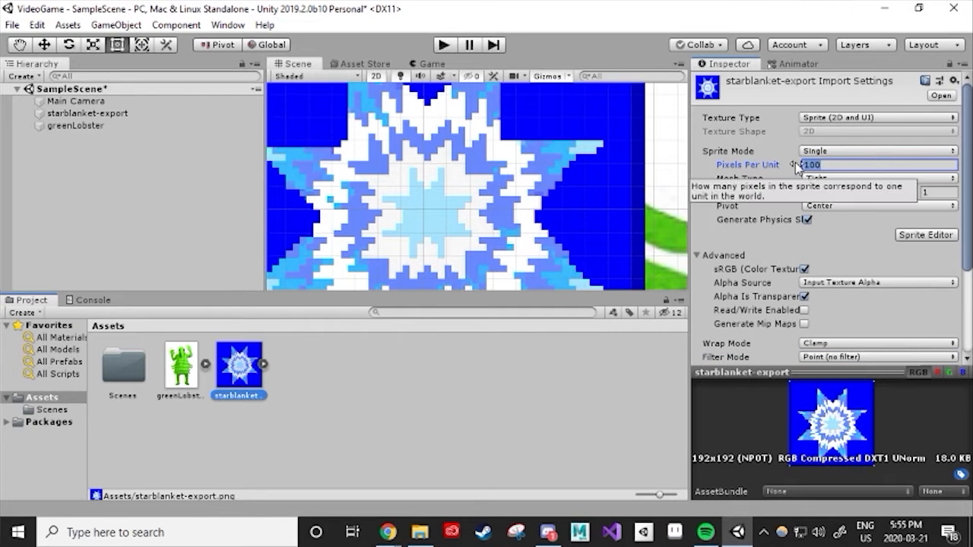
{"action": "type", "text": "32"}
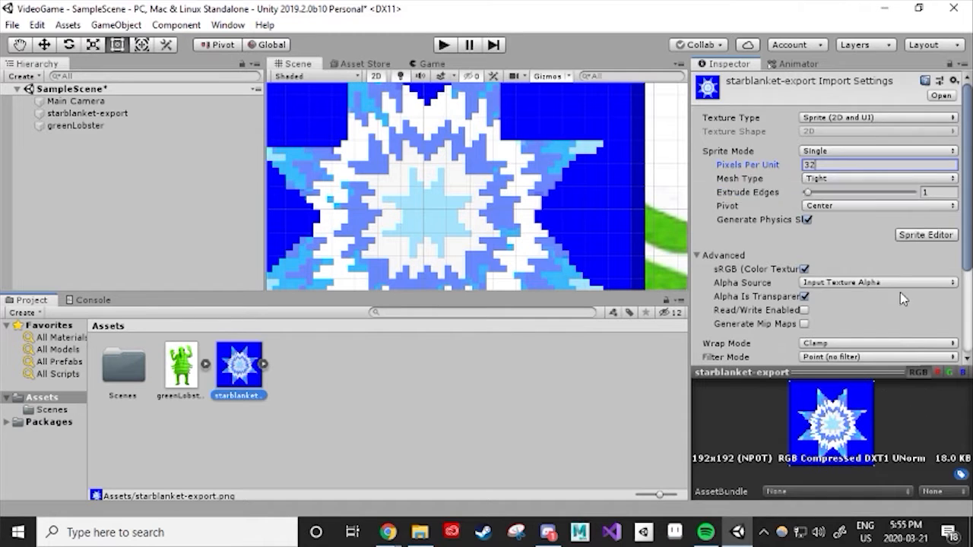
{"action": "scroll", "coordinate": [905, 298], "scroll_direction": "down", "scroll_amount": 3}
{"action": "left_click", "coordinate": [941, 353]}
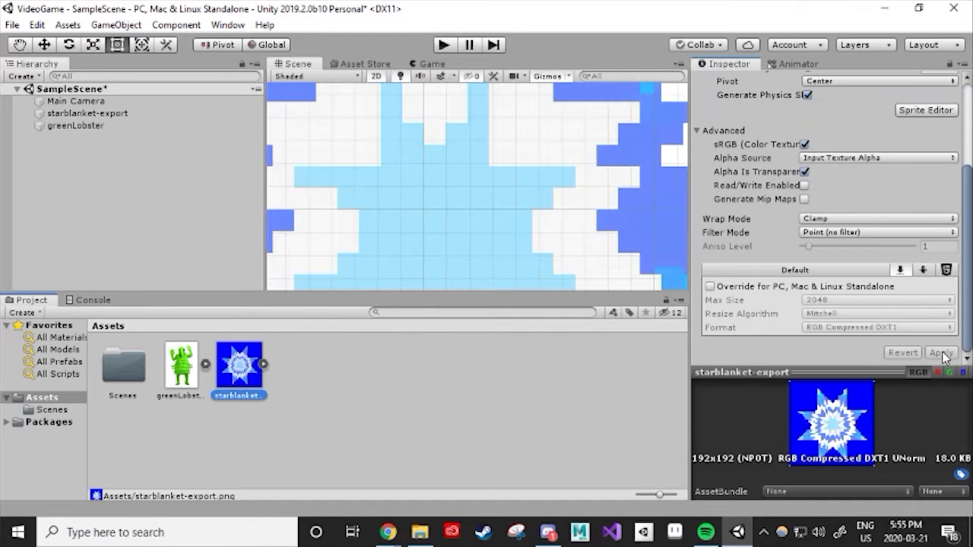
Move the starblanket-export sprite along the X axis to about 0.16, over the lobster.
{"action": "scroll", "coordinate": [426, 143], "scroll_direction": "down", "scroll_amount": 8}
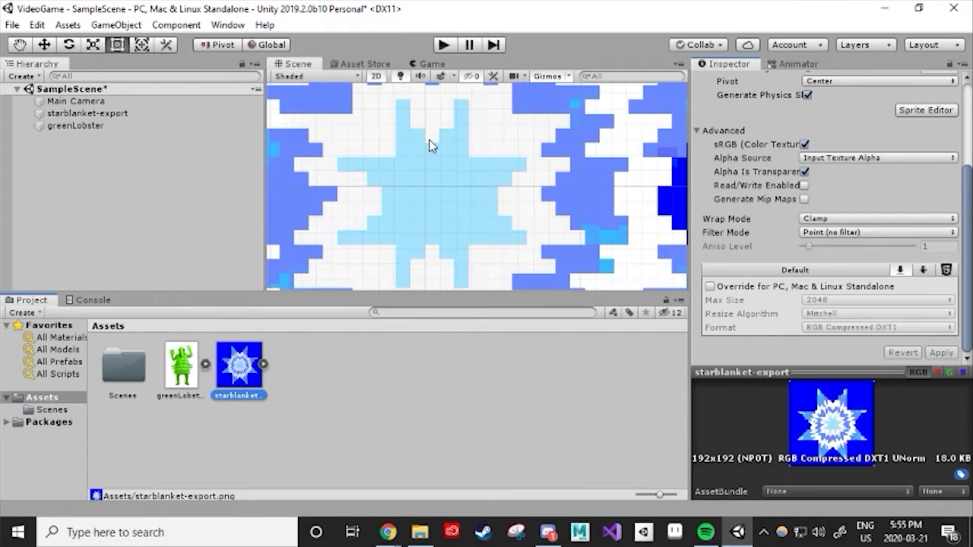
{"action": "scroll", "coordinate": [430, 141], "scroll_direction": "down", "scroll_amount": 5}
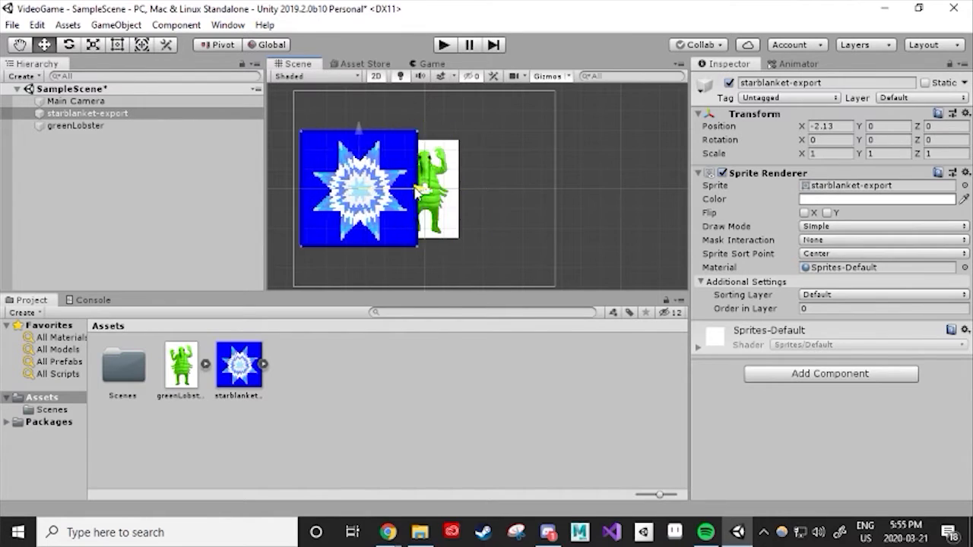
{"action": "left_click_drag", "start_coordinate": [413, 190], "coordinate": [467, 186]}
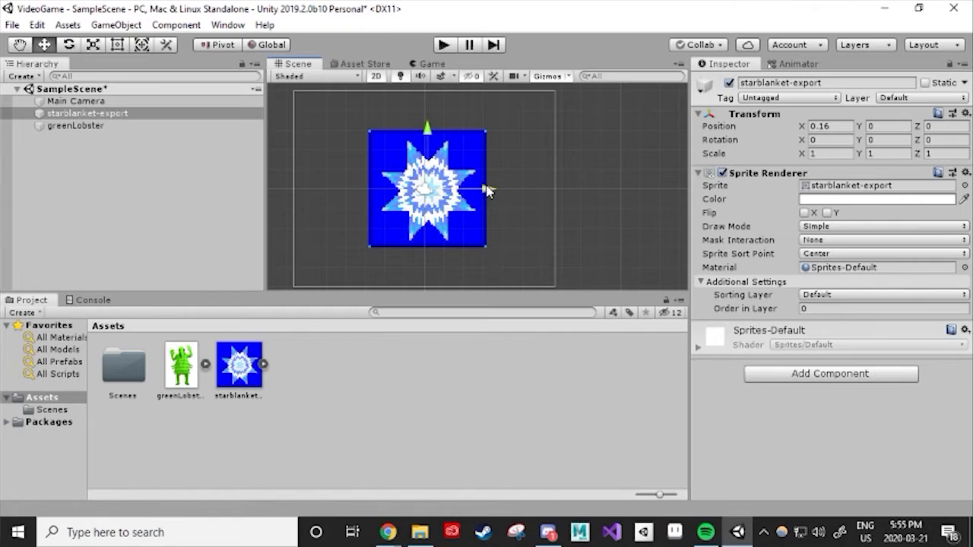
Try rotating the starblanket-export sprite about its Z axis and return it to its unrotated state.
{"action": "key", "text": "e"}
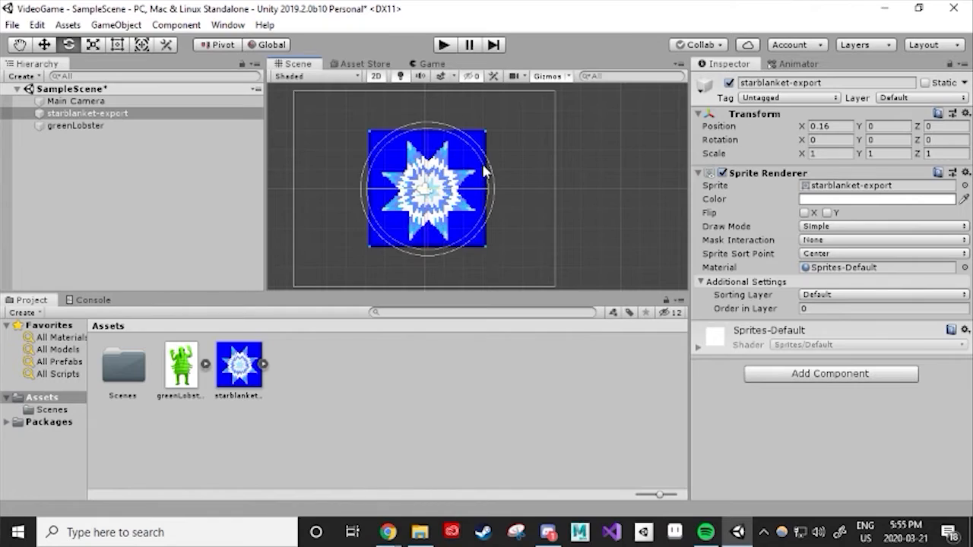
{"action": "left_click_drag", "start_coordinate": [485, 172], "coordinate": [490, 140]}
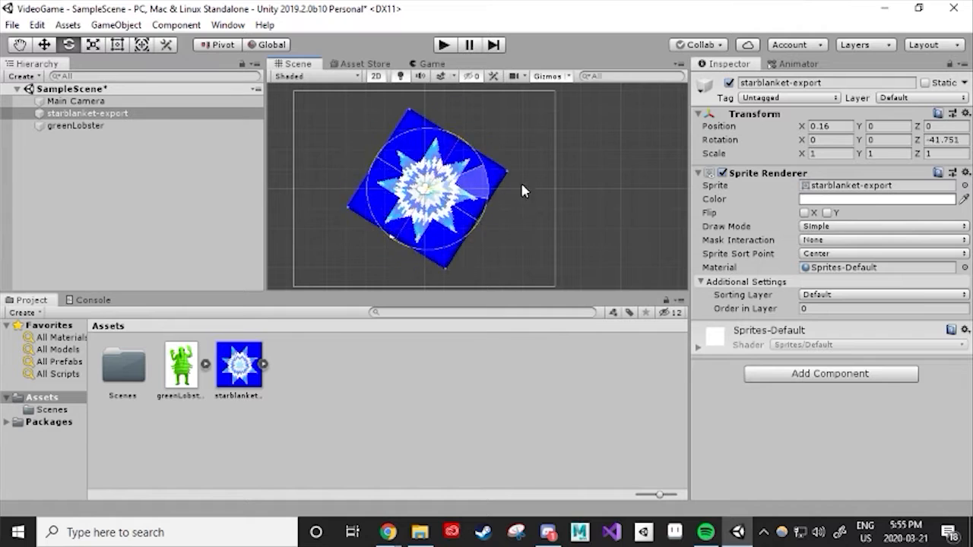
{"action": "left_click_drag", "start_coordinate": [521, 183], "coordinate": [508, 161]}
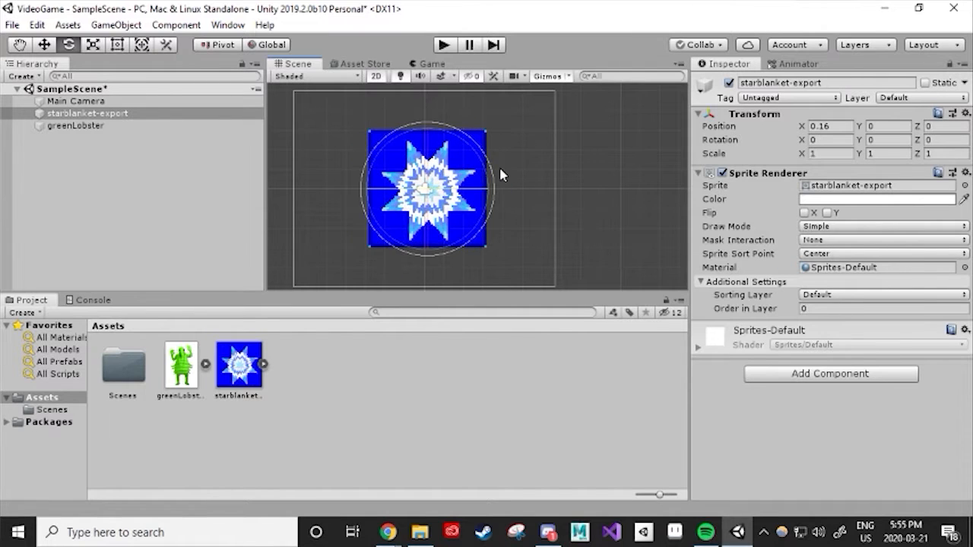
Try scaling the starblanket-export sprite up uniformly and reducing its height, and undo the scale changes.
{"action": "key", "text": "r"}
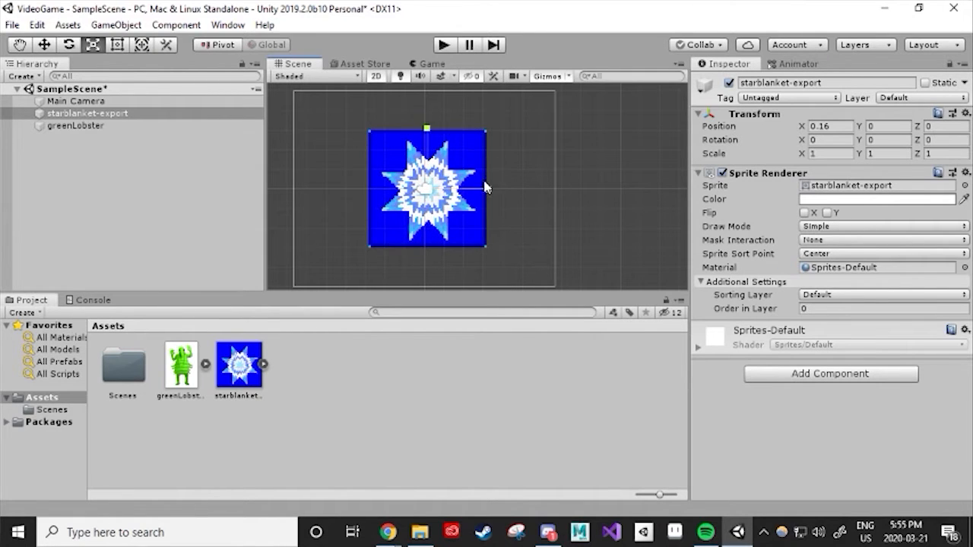
{"action": "left_click_drag", "start_coordinate": [431, 194], "coordinate": [486, 190]}
{"action": "mouse_move", "coordinate": [430, 127]}
{"action": "left_mouse_down"}
{"action": "mouse_move", "coordinate": [432, 102]}
{"action": "mouse_move", "coordinate": [432, 132]}
{"action": "left_mouse_up"}
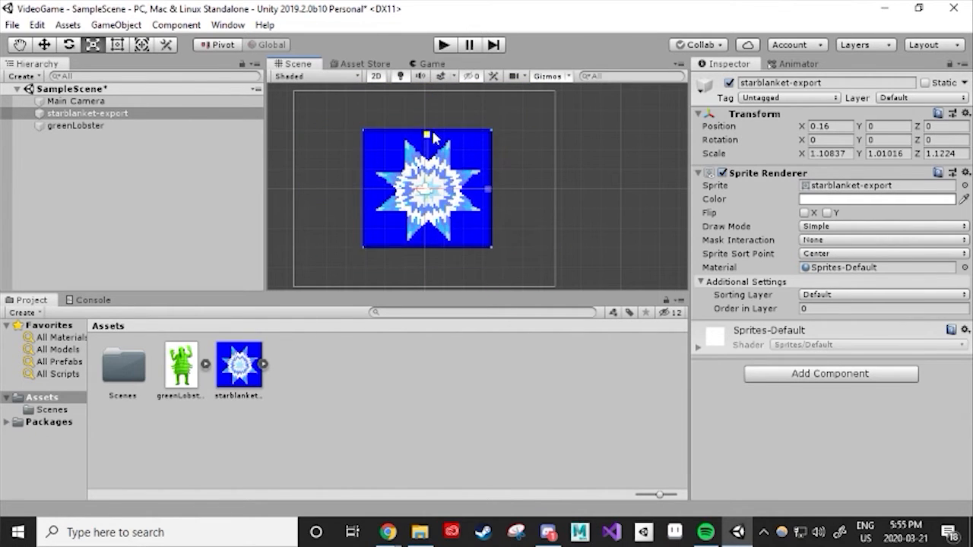
{"action": "key", "text": "ctrl+z"}
{"action": "key", "text": "ctrl+z"}
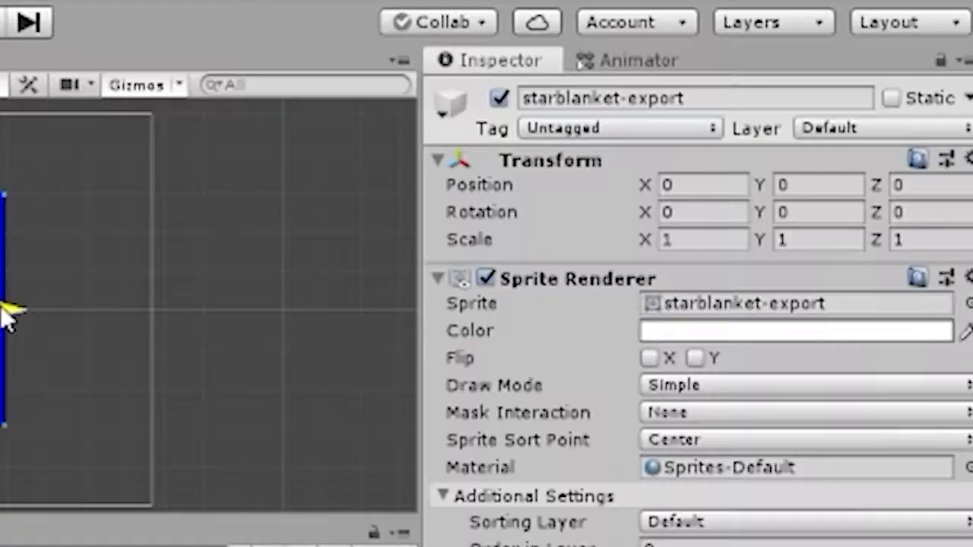
Move the starblanket-export sprite to X 0.16, scale it uniformly to 1.1224, and undo the extra height change.
{"action": "left_click_drag", "start_coordinate": [6, 310], "coordinate": [33, 270]}
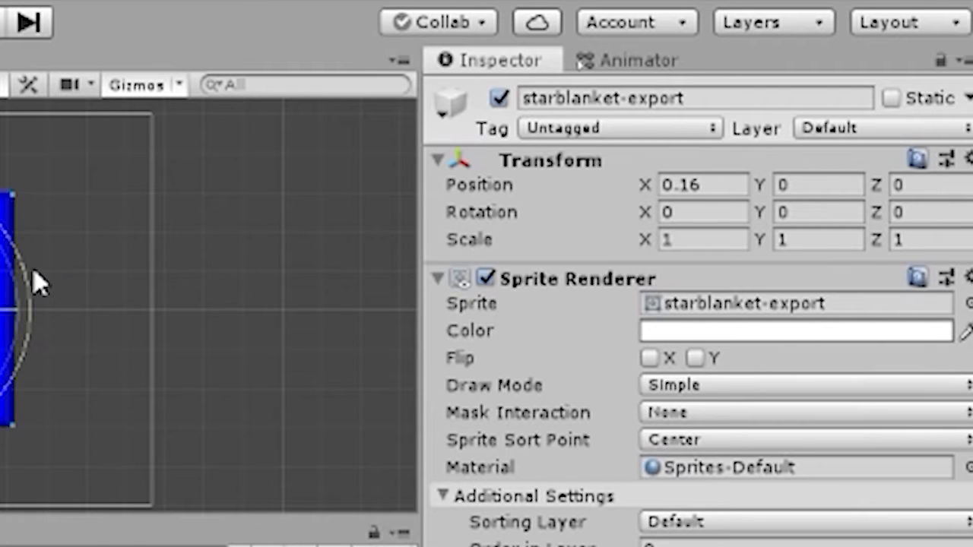
{"action": "key", "text": "r"}
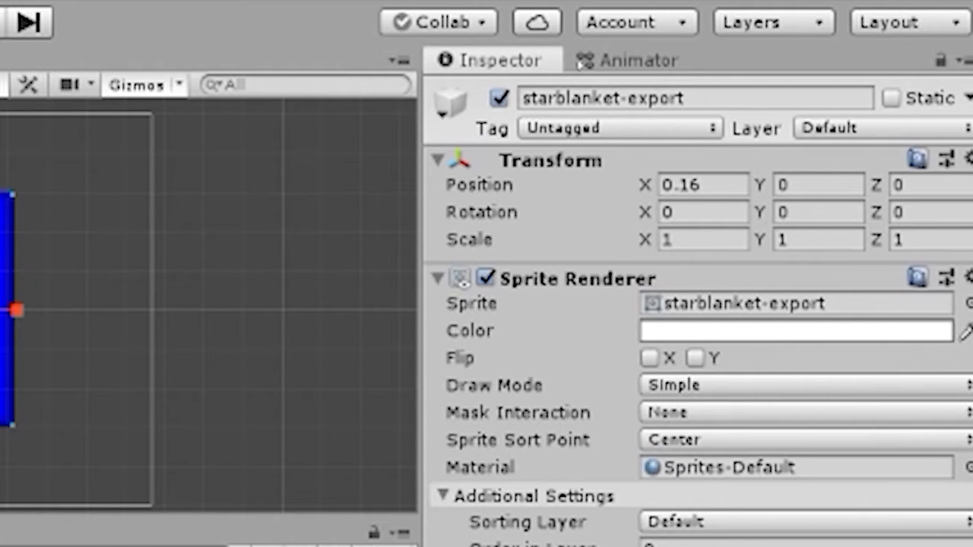
{"action": "mouse_move", "coordinate": [17, 310]}
{"action": "left_mouse_down"}
{"action": "mouse_move", "coordinate": [93, 309]}
{"action": "mouse_move", "coordinate": [15, 311]}
{"action": "mouse_move", "coordinate": [87, 311]}
{"action": "mouse_move", "coordinate": [48, 319]}
{"action": "mouse_move", "coordinate": [17, 311]}
{"action": "left_mouse_up"}
{"action": "left_click_drag", "start_coordinate": [0, 144], "coordinate": [0, 162]}
{"action": "key", "text": "ctrl+z"}
{"action": "key", "text": "ctrl+z"}
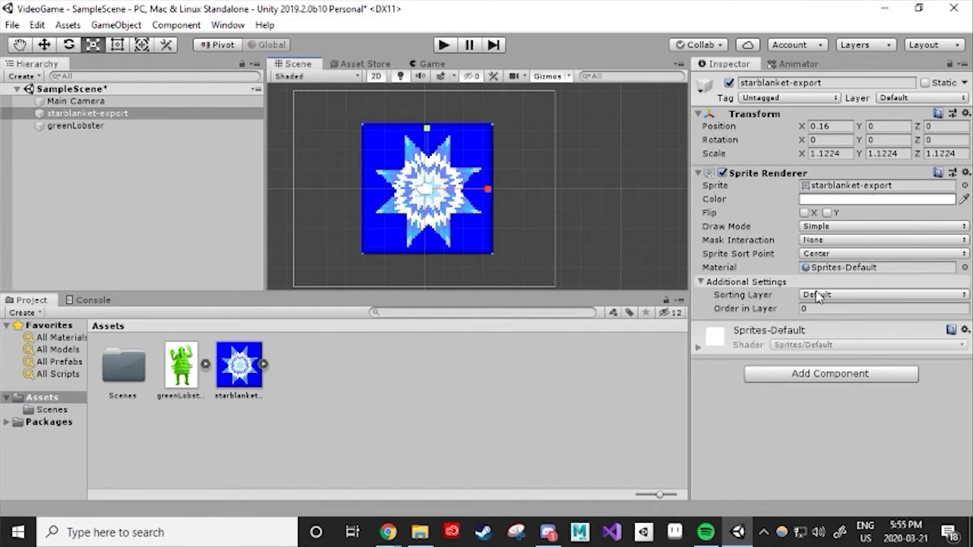
Set the starblanket-export sprite's Order in Layer to -1 after trying 2, and move it to X -2.68 beside the lobster.
{"action": "left_click", "coordinate": [820, 309]}
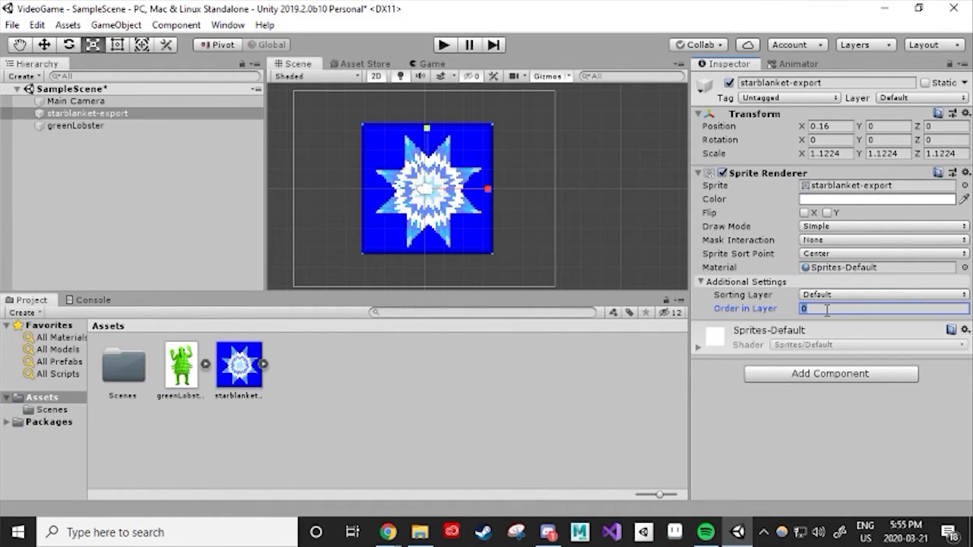
{"action": "type", "text": "-1"}
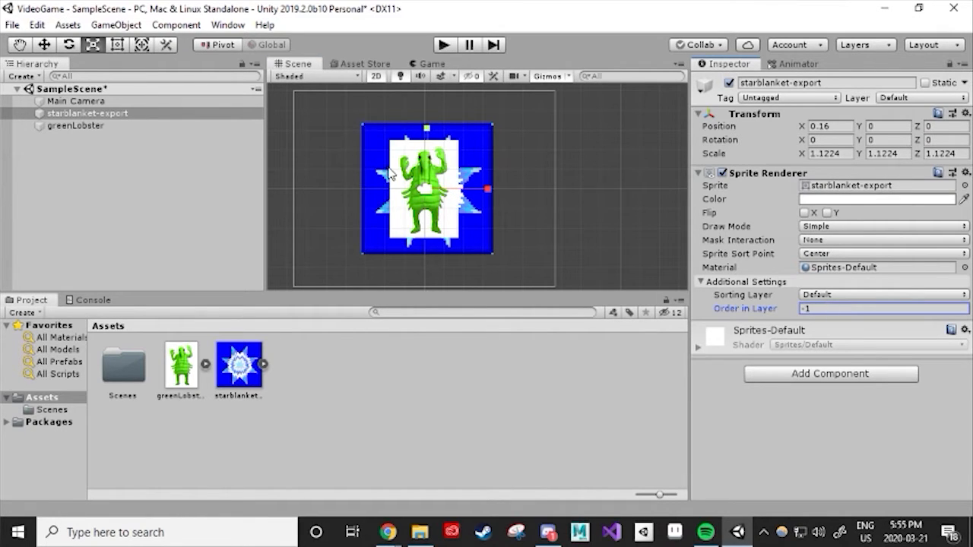
{"action": "type", "text": "2"}
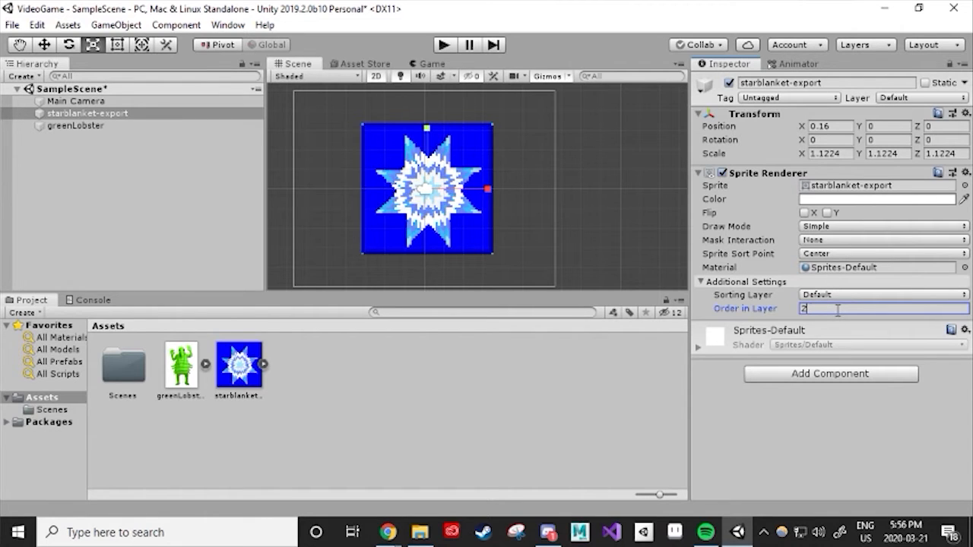
{"action": "type", "text": "-1"}
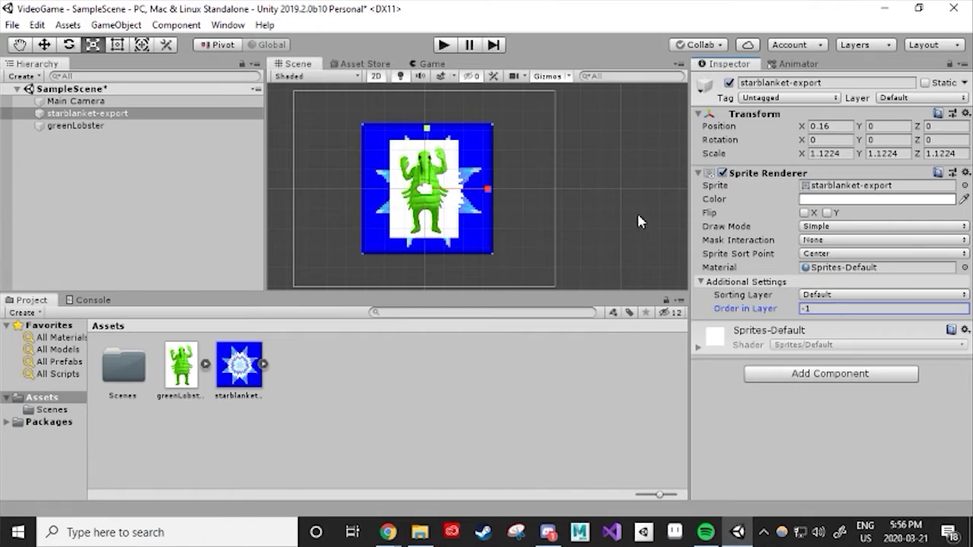
{"action": "type", "text": "w"}
{"action": "left_click_drag", "start_coordinate": [482, 191], "coordinate": [447, 191]}
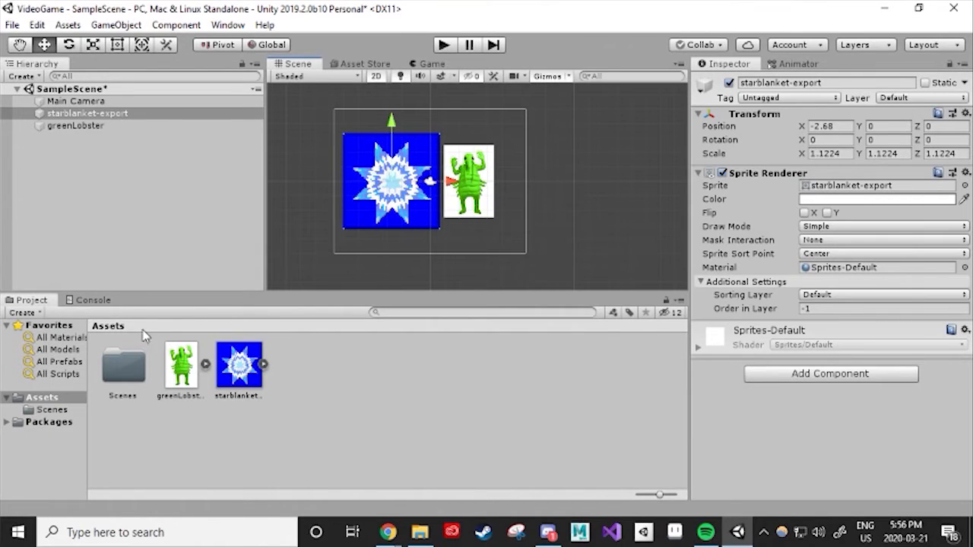
Compare the import settings of the greenLobster and starblanket-export images in Assets.
{"action": "left_click", "coordinate": [180, 366]}
{"action": "left_click", "coordinate": [245, 376]}
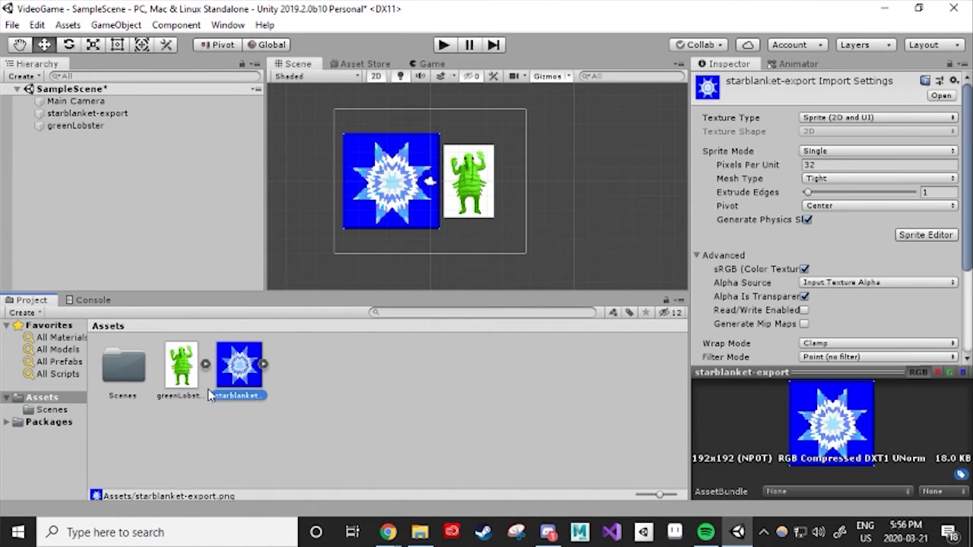
{"action": "left_click", "coordinate": [187, 378]}
{"action": "left_click", "coordinate": [238, 376]}
Shrink the Unity window out of full screen and launch paint.net through the Windows search.
{"action": "left_click_drag", "start_coordinate": [501, 15], "coordinate": [556, 100]}
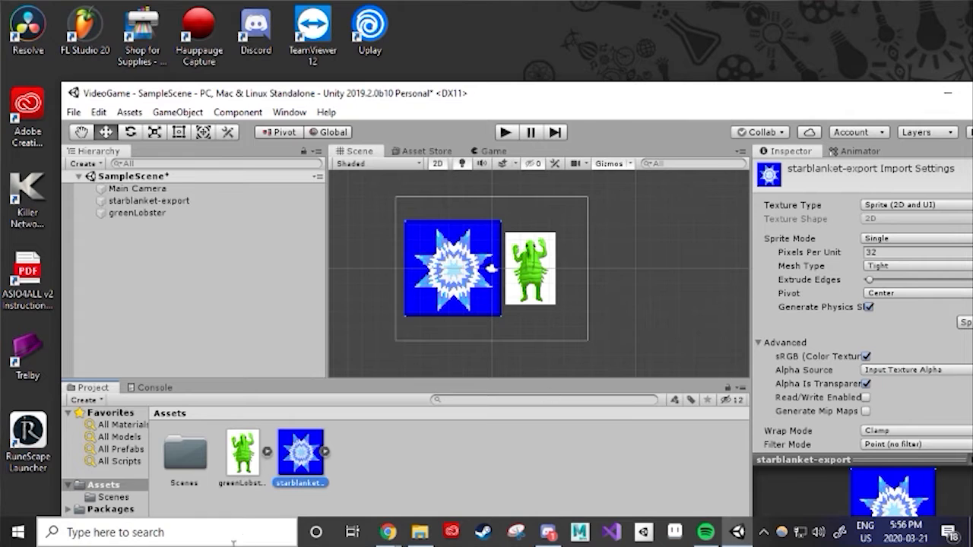
{"action": "left_click", "coordinate": [233, 535]}
{"action": "type", "text": "paintn"}
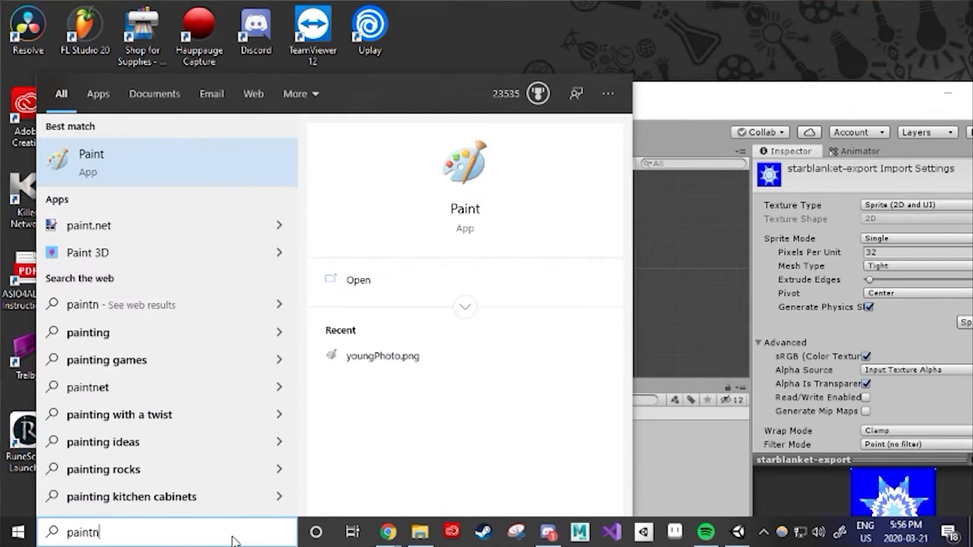
{"action": "key", "text": "Down"}
{"action": "key", "text": "Return"}
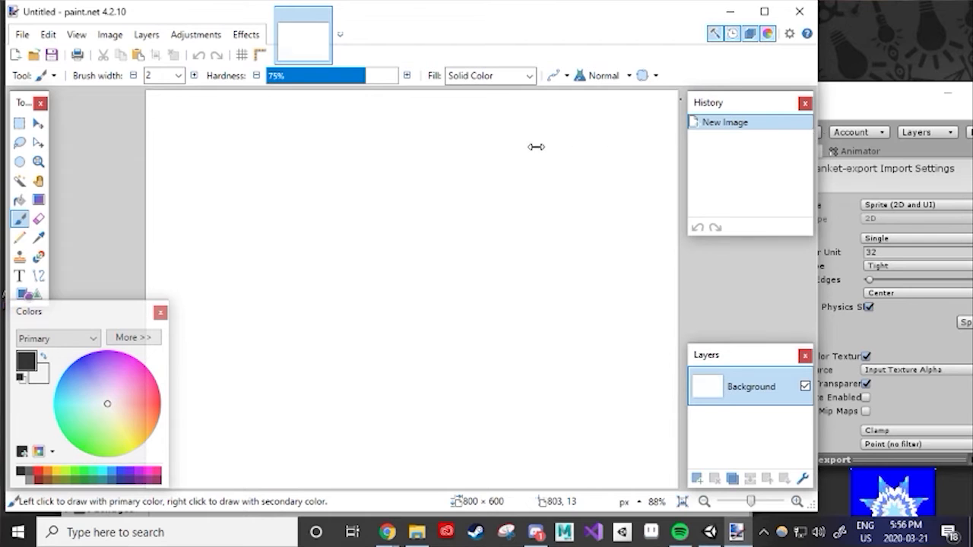
Open the starblanket-export image from the Unity Assets folder as its own image in paint.net.
{"action": "left_click", "coordinate": [864, 113]}
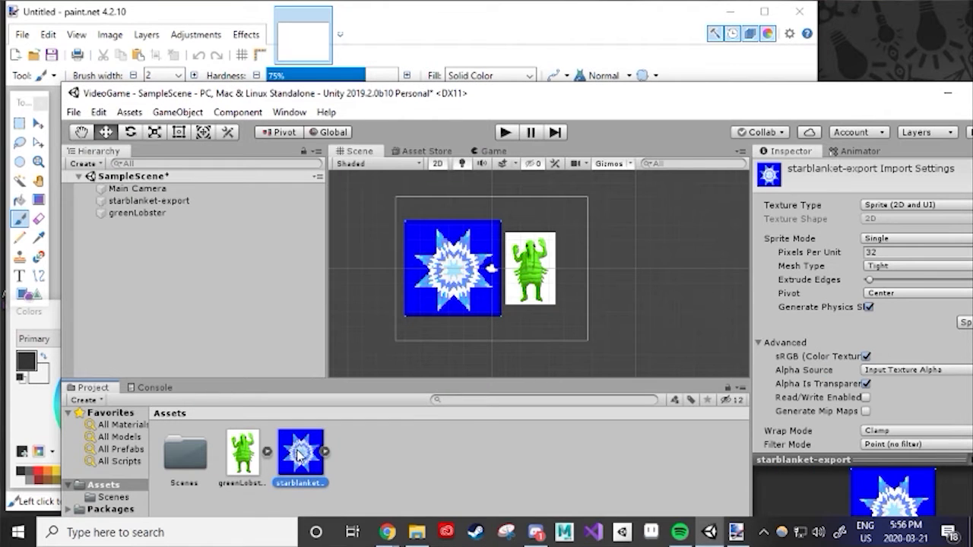
{"action": "mouse_move", "coordinate": [298, 455]}
{"action": "left_mouse_down"}
{"action": "mouse_move", "coordinate": [590, 241]}
{"action": "mouse_move", "coordinate": [485, 25]}
{"action": "mouse_move", "coordinate": [466, 182]}
{"action": "left_mouse_up"}
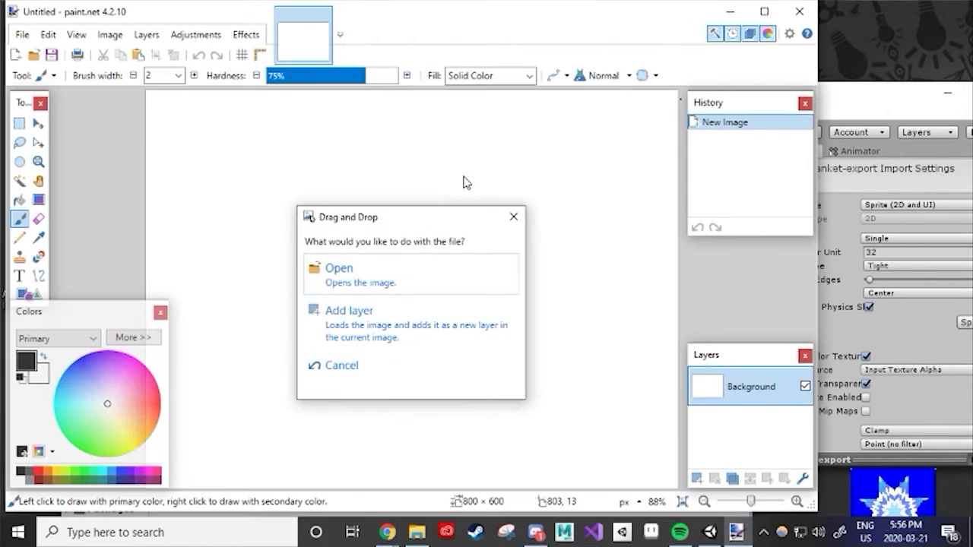
{"action": "left_click", "coordinate": [362, 287]}
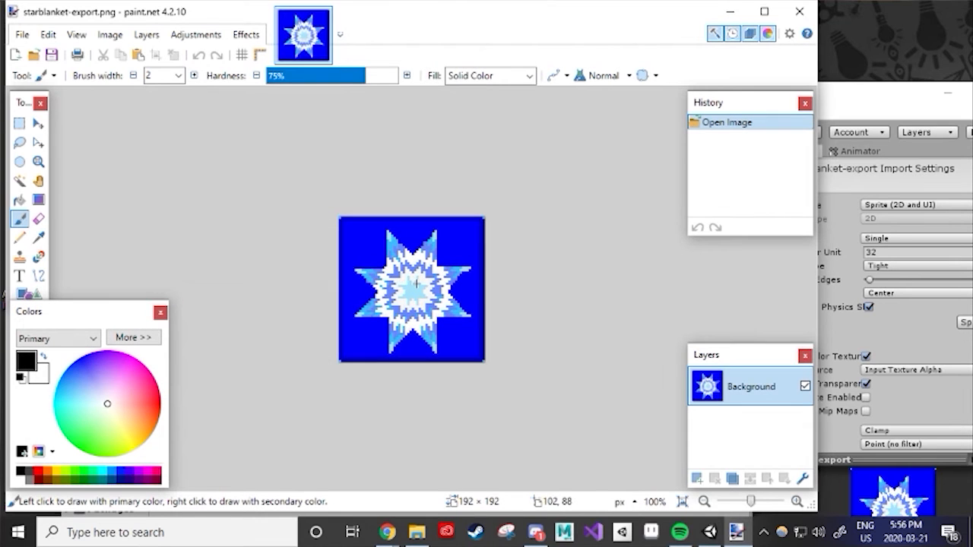
Fill the blue background of the starblanket-export image with pink using the Paint Bucket.
{"action": "left_click", "coordinate": [19, 199]}
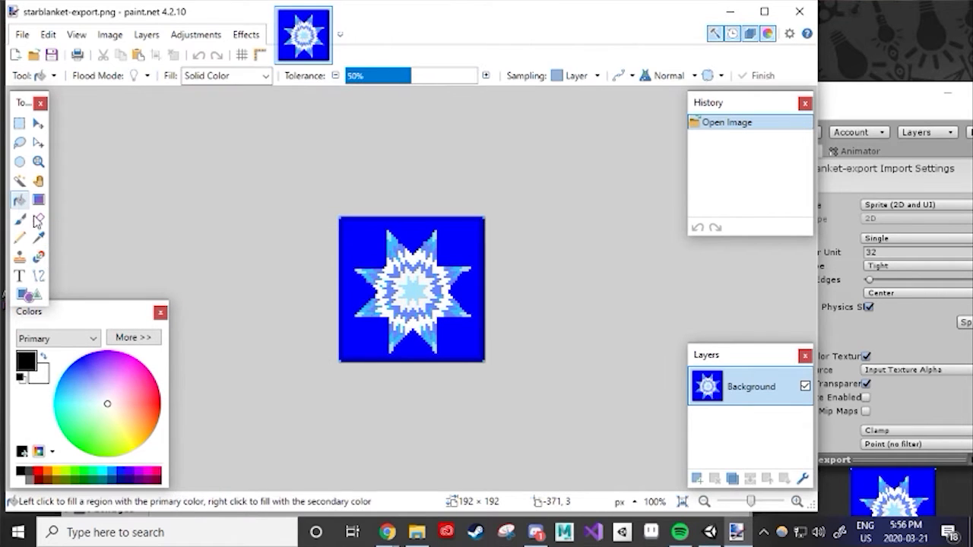
{"action": "left_click", "coordinate": [122, 368]}
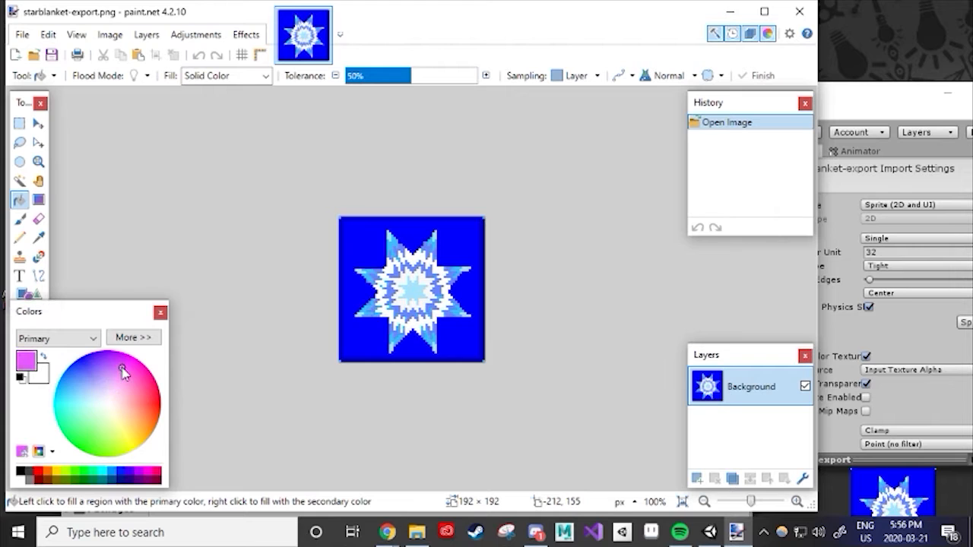
{"action": "left_click", "coordinate": [362, 248]}
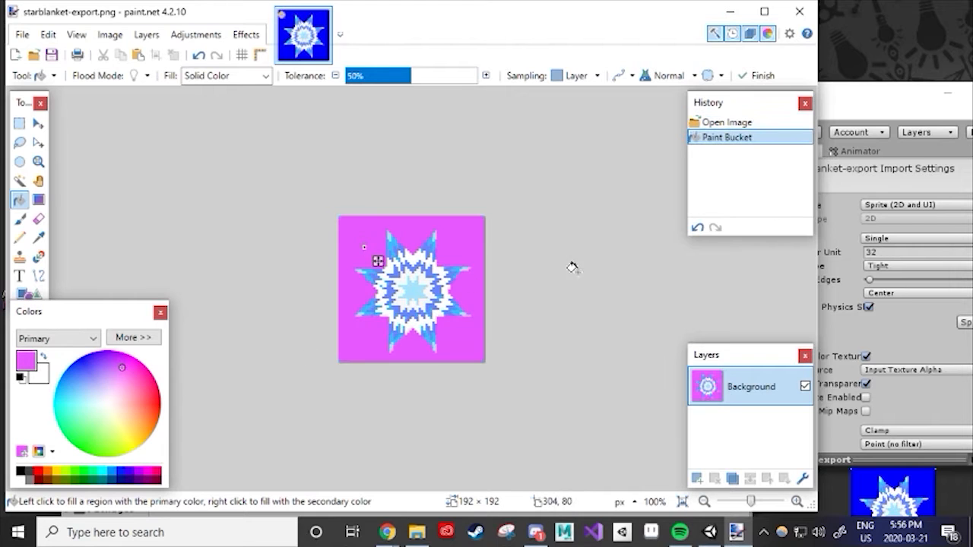
Save starblanket-export.png with the bit depth left on Auto-detect.
{"action": "left_click", "coordinate": [22, 34]}
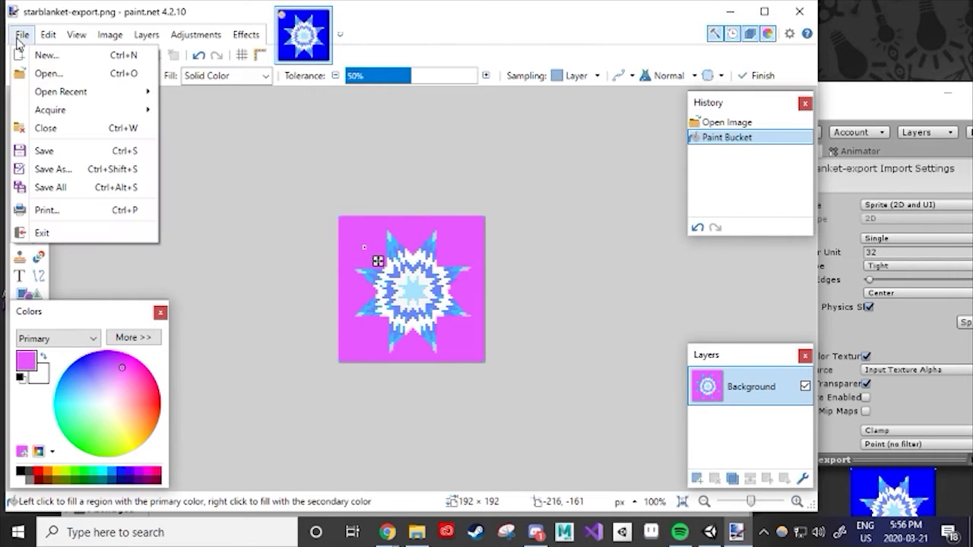
{"action": "left_click", "coordinate": [44, 152]}
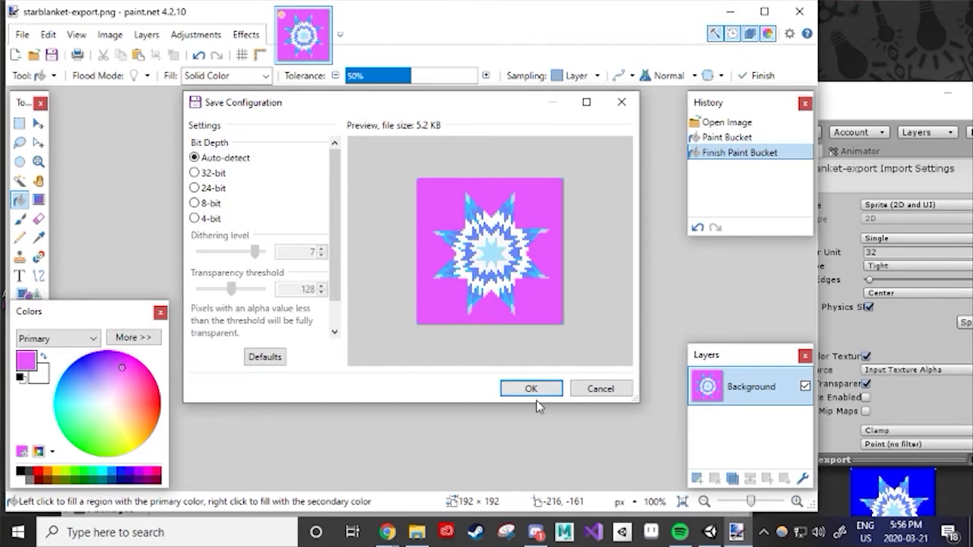
{"action": "left_click", "coordinate": [539, 391]}
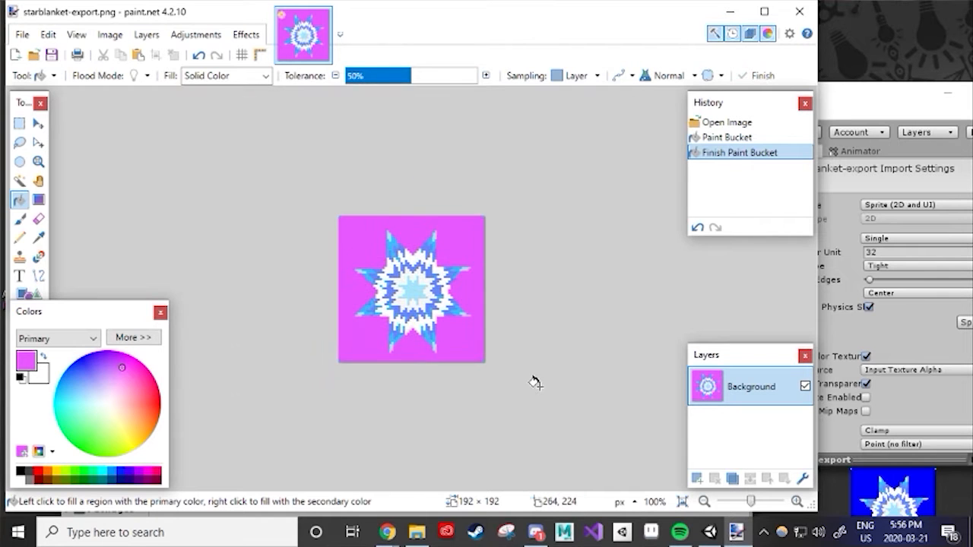
Switch to Unity and compare the recoloured star blanket with the original starblanket-export.png in File Explorer's Create2Learn folder.
{"action": "left_click", "coordinate": [863, 105]}
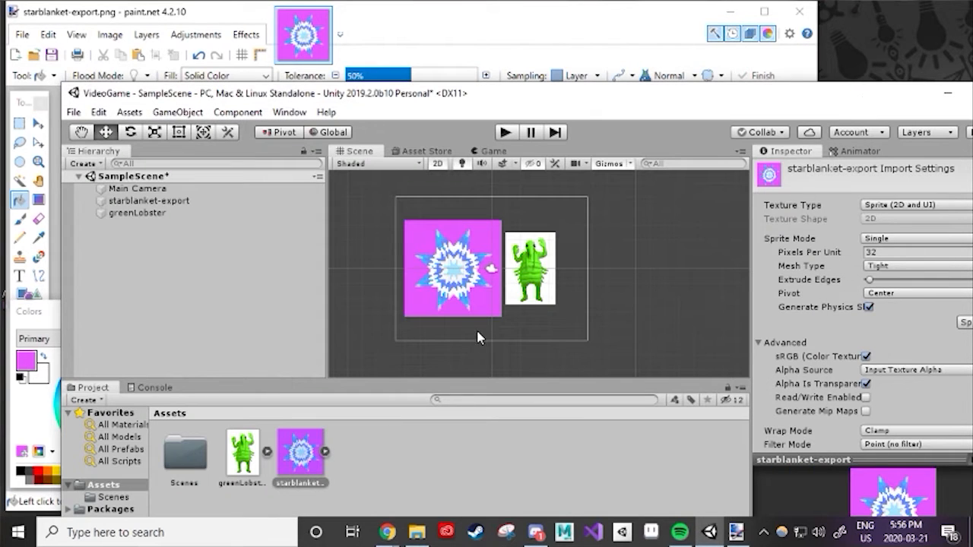
{"action": "left_click", "coordinate": [416, 532]}
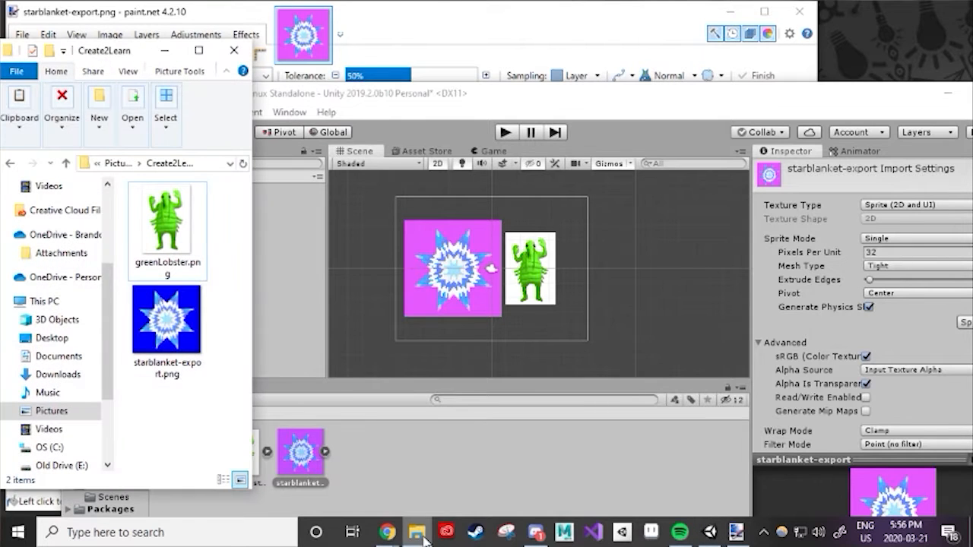
{"action": "left_click", "coordinate": [192, 345]}
{"action": "left_click", "coordinate": [178, 241]}
{"action": "left_click", "coordinate": [175, 328]}
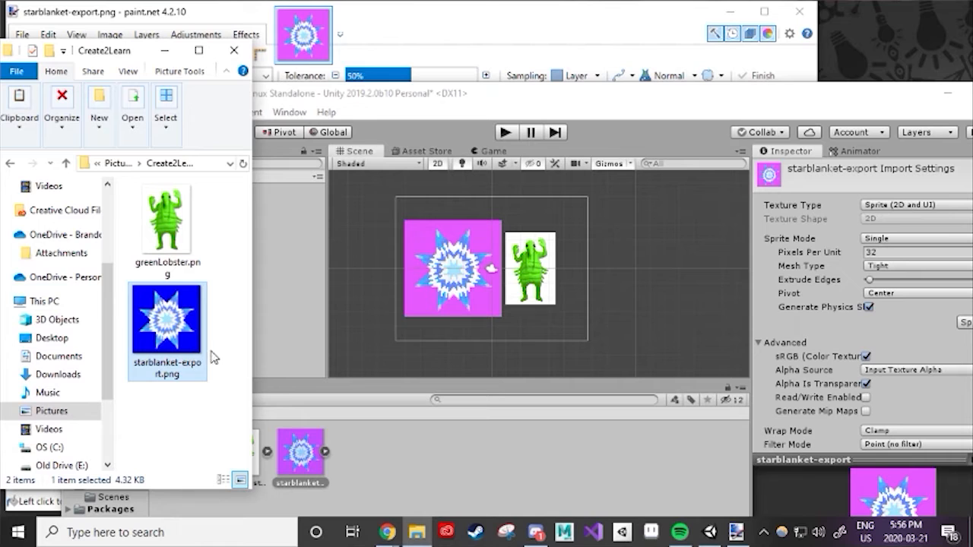
Return to Unity and slide the starblanket-export sprite along the X axis to about -2.89.
{"action": "left_click", "coordinate": [363, 460]}
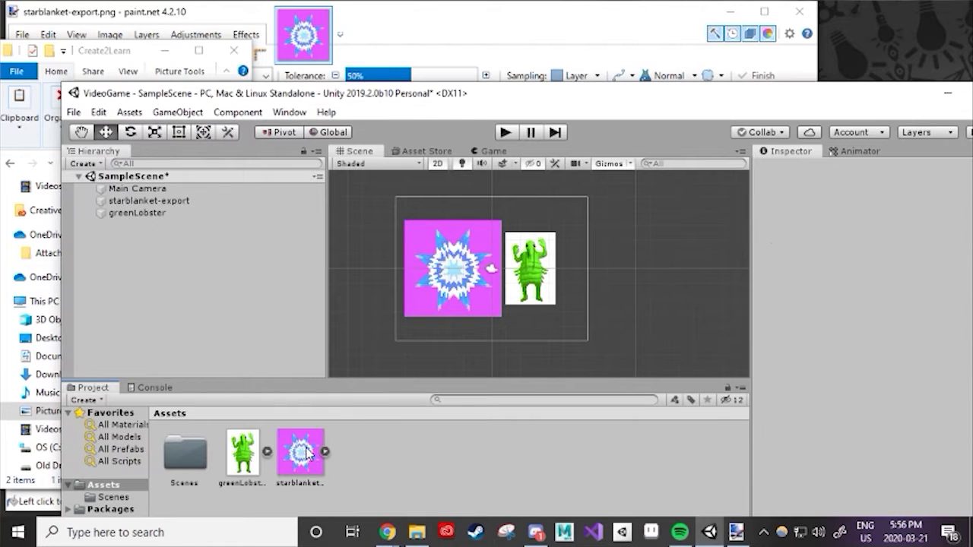
{"action": "left_click", "coordinate": [177, 202]}
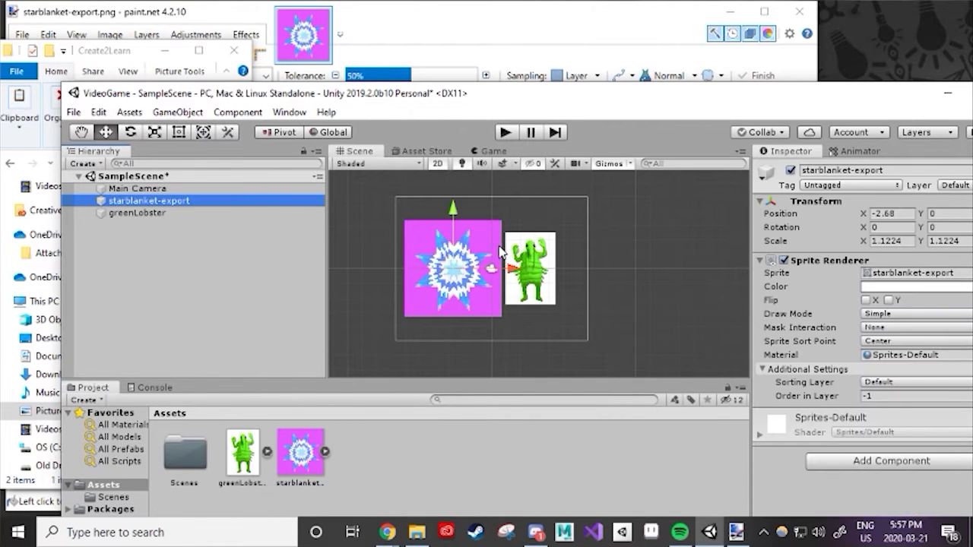
{"action": "mouse_move", "coordinate": [515, 276]}
{"action": "left_mouse_down"}
{"action": "mouse_move", "coordinate": [589, 276]}
{"action": "mouse_move", "coordinate": [496, 277]}
{"action": "mouse_move", "coordinate": [517, 280]}
{"action": "left_mouse_up"}
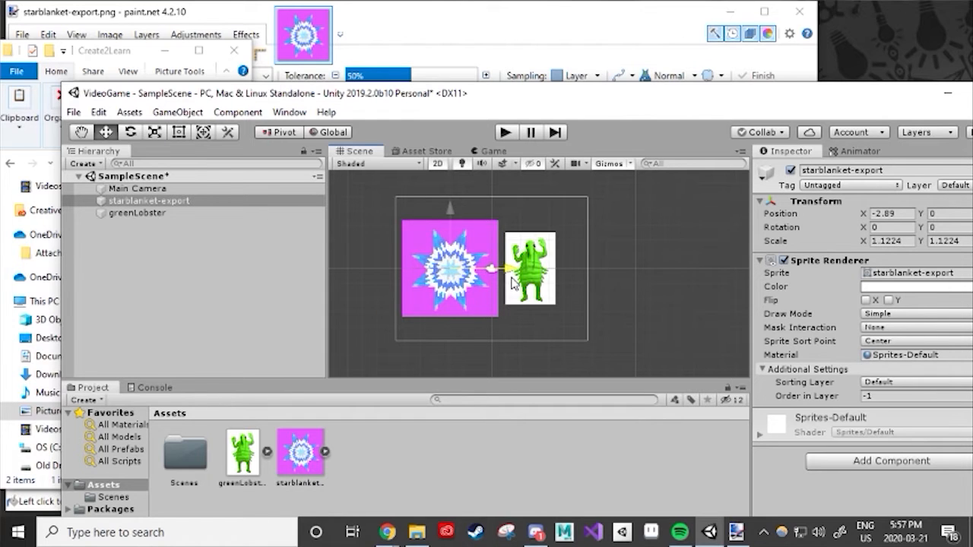
{"action": "mouse_move", "coordinate": [512, 283]}
{"action": "left_mouse_down"}
{"action": "mouse_move", "coordinate": [578, 284]}
{"action": "mouse_move", "coordinate": [516, 284]}
{"action": "left_mouse_up"}
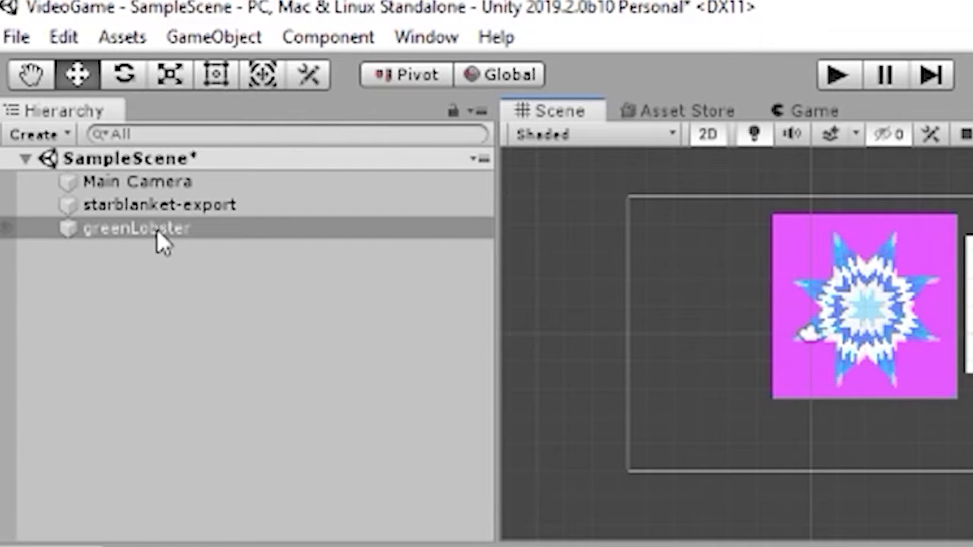
Make greenLobster a child of starblanket-export in the scene hierarchy.
{"action": "left_click_drag", "start_coordinate": [167, 229], "coordinate": [208, 200]}
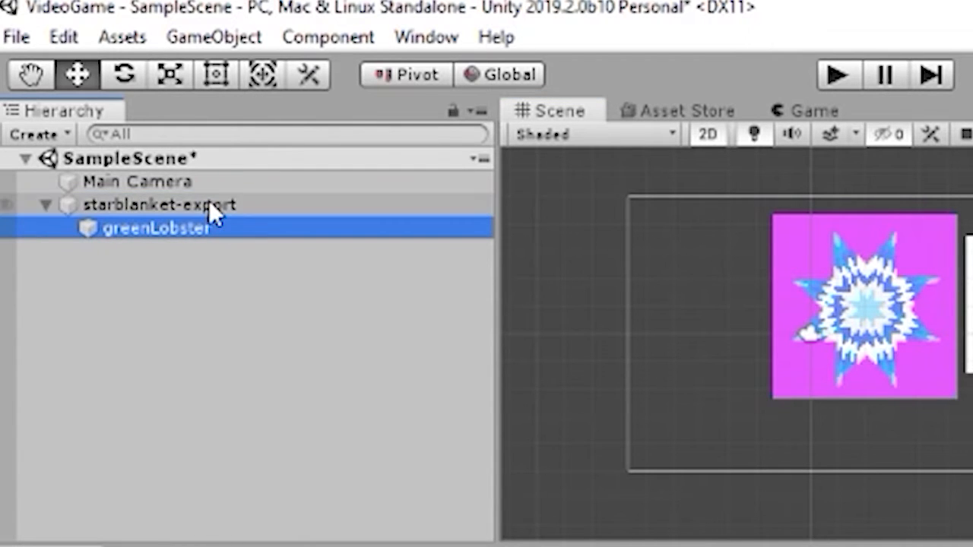
{"action": "left_click", "coordinate": [163, 204]}
{"action": "left_click", "coordinate": [163, 234]}
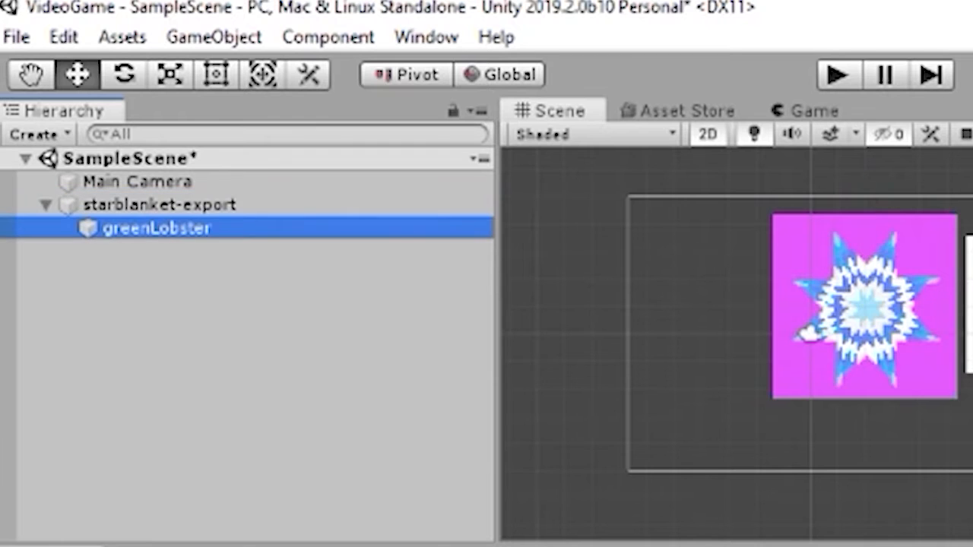
{"action": "left_click_drag", "start_coordinate": [972, 305], "coordinate": [603, 167]}
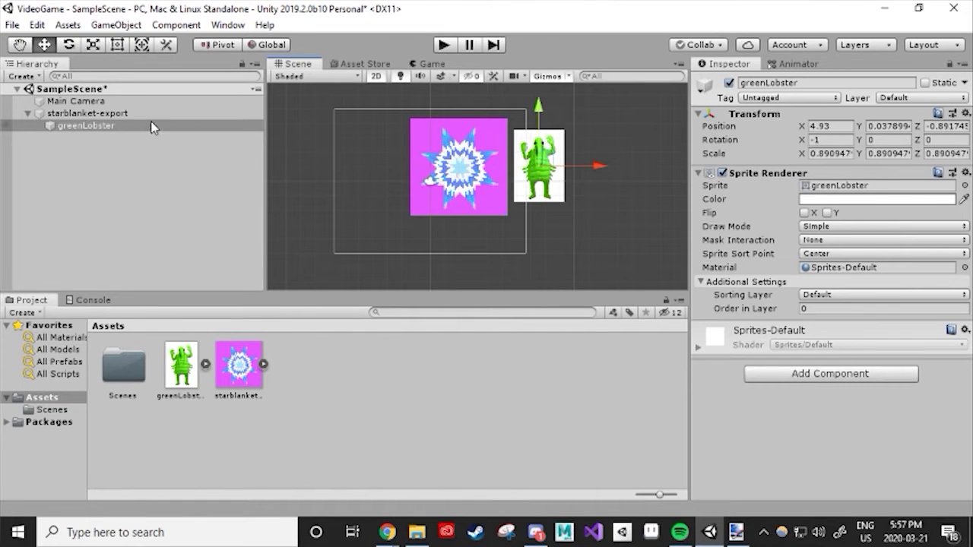
Move the starblanket-export parent along X to about -1.64 and shift it slightly downward together with its child.
{"action": "left_click", "coordinate": [151, 118]}
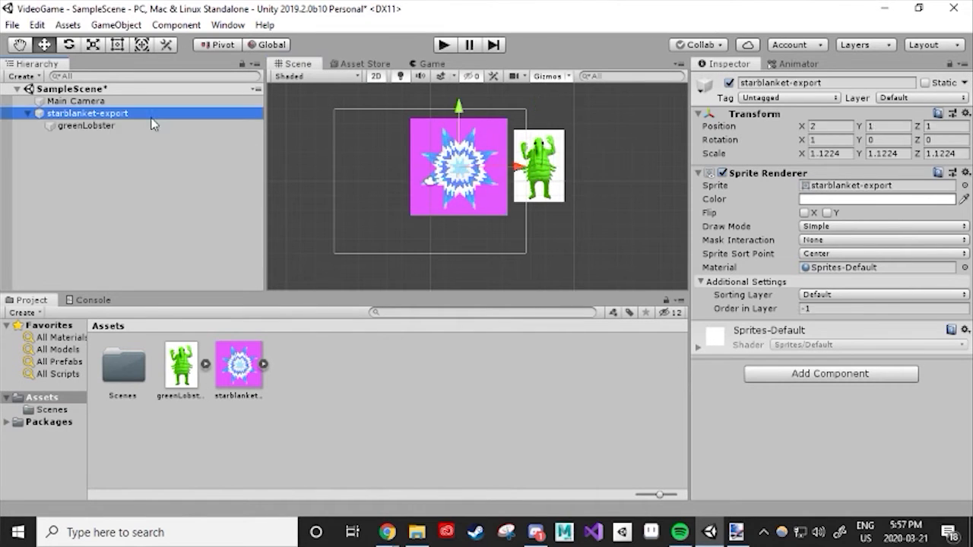
{"action": "left_click_drag", "start_coordinate": [523, 168], "coordinate": [456, 194]}
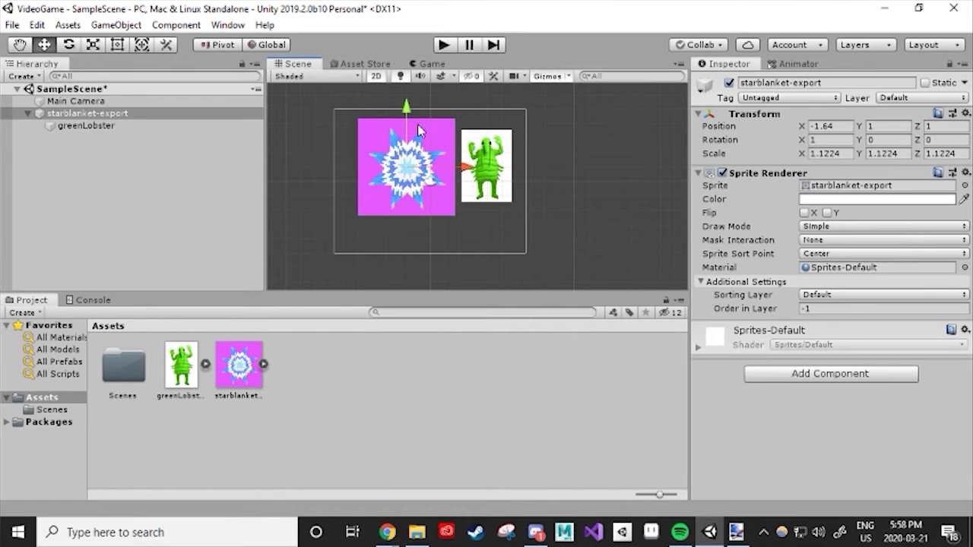
{"action": "left_click_drag", "start_coordinate": [407, 111], "coordinate": [406, 122]}
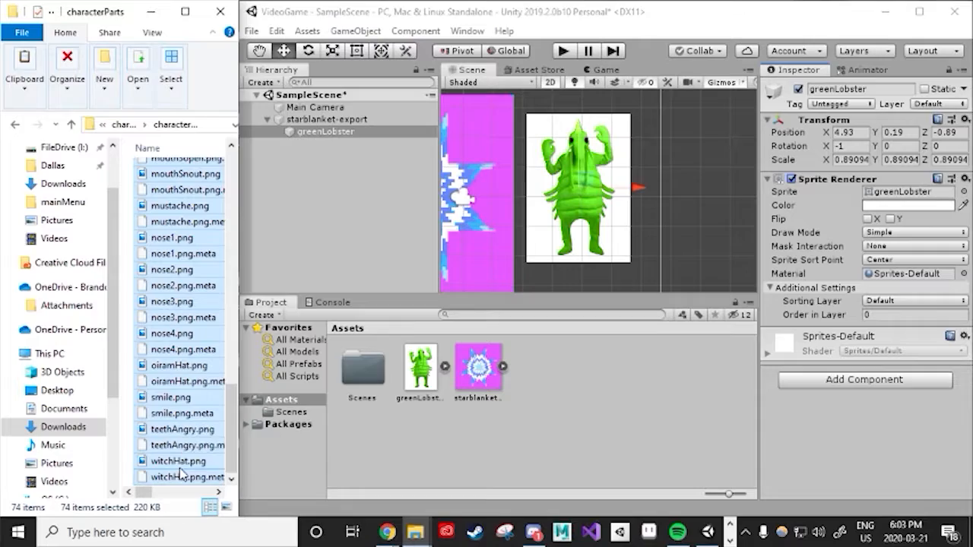
Import all the selected files from the characterParts folder into the Unity project's Assets.
{"action": "left_click_drag", "start_coordinate": [177, 473], "coordinate": [590, 422]}
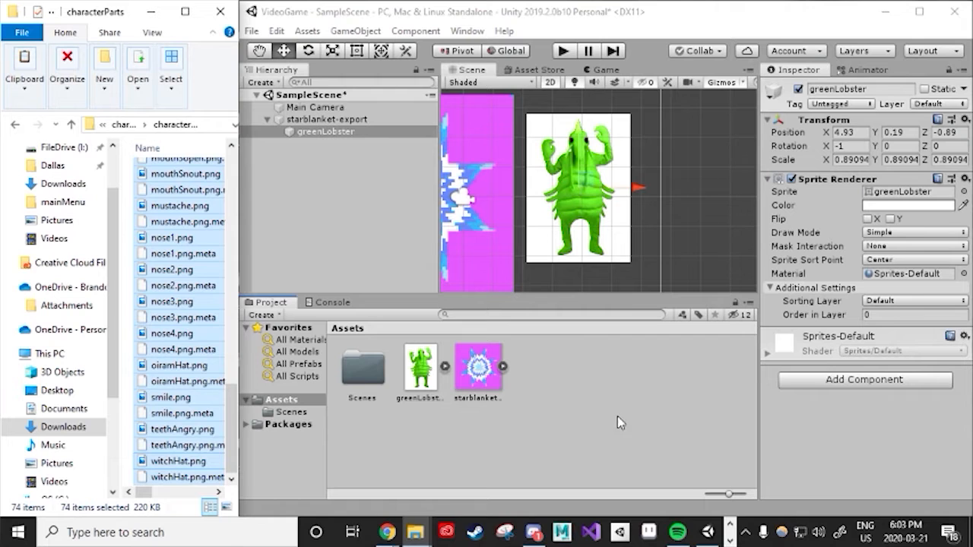
{"action": "scroll", "coordinate": [509, 403], "scroll_direction": "down", "scroll_amount": 4}
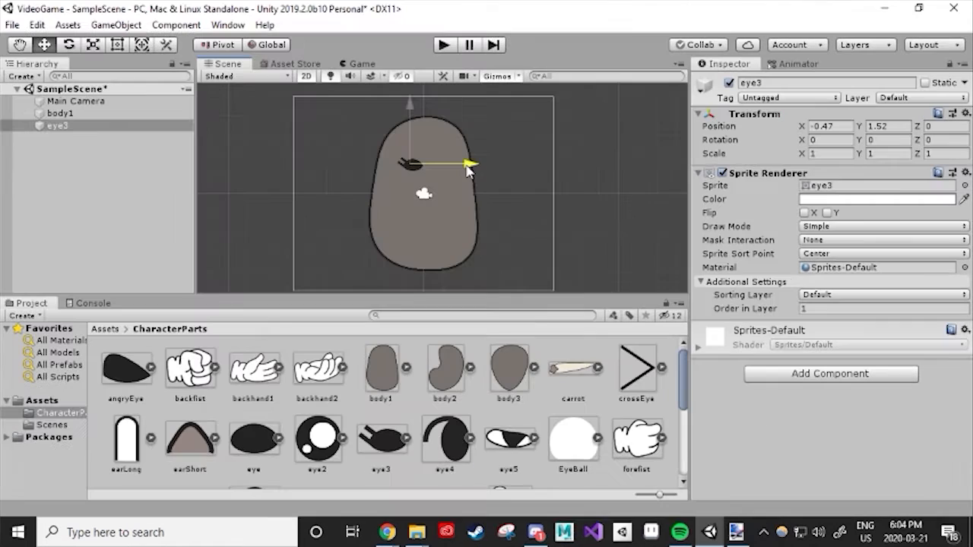
Scale the eye3 sprite on the body to about 1.4765 and duplicate it for the second eye.
{"action": "key", "text": "r"}
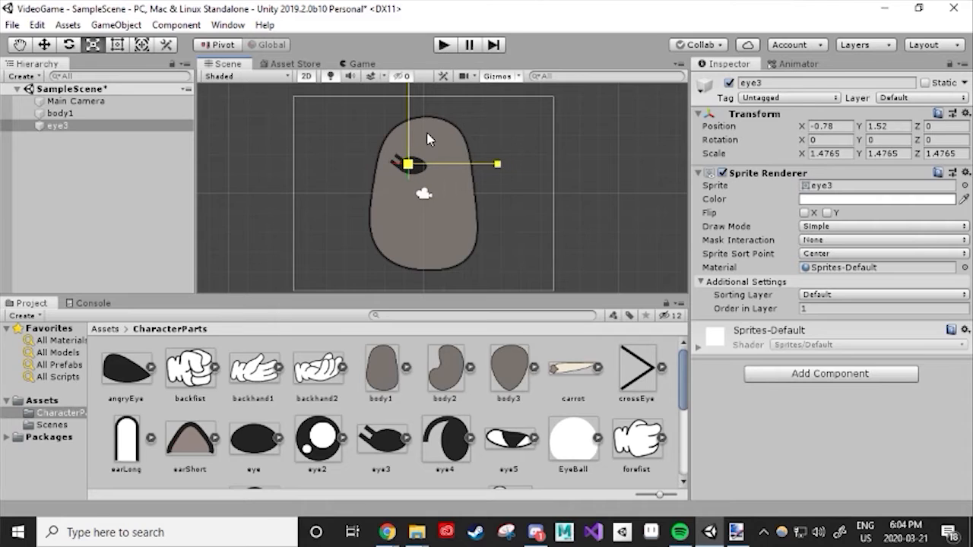
{"action": "key", "text": "ctrl+d"}
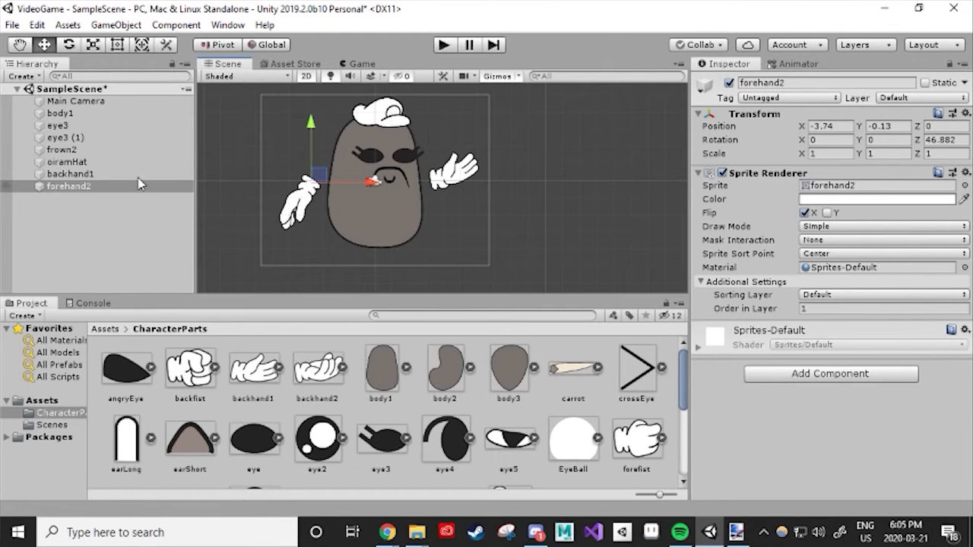
Try moving the body1 sprite sideways separately from the other character parts.
{"action": "left_click", "coordinate": [79, 113]}
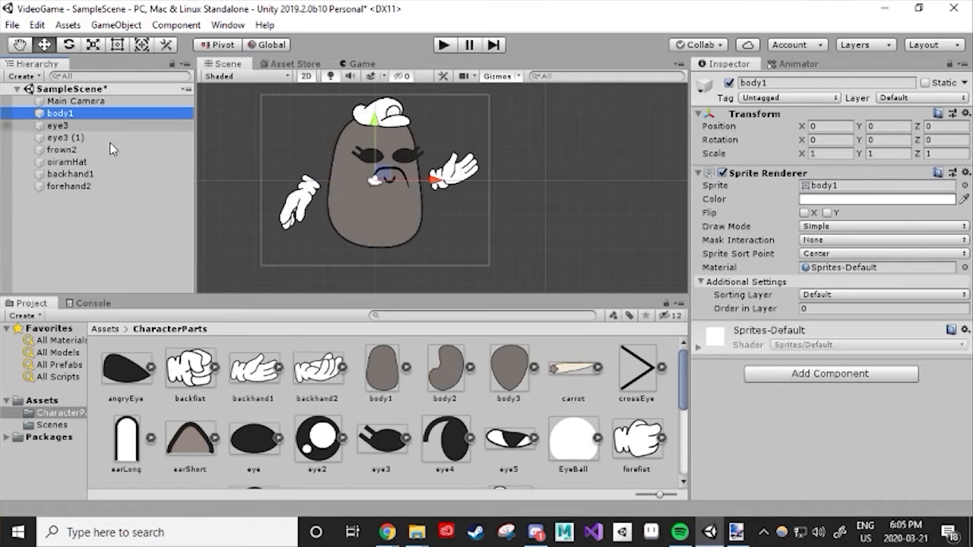
{"action": "scroll", "coordinate": [441, 176], "scroll_direction": "down", "scroll_amount": 3}
{"action": "left_click_drag", "start_coordinate": [441, 177], "coordinate": [466, 190]}
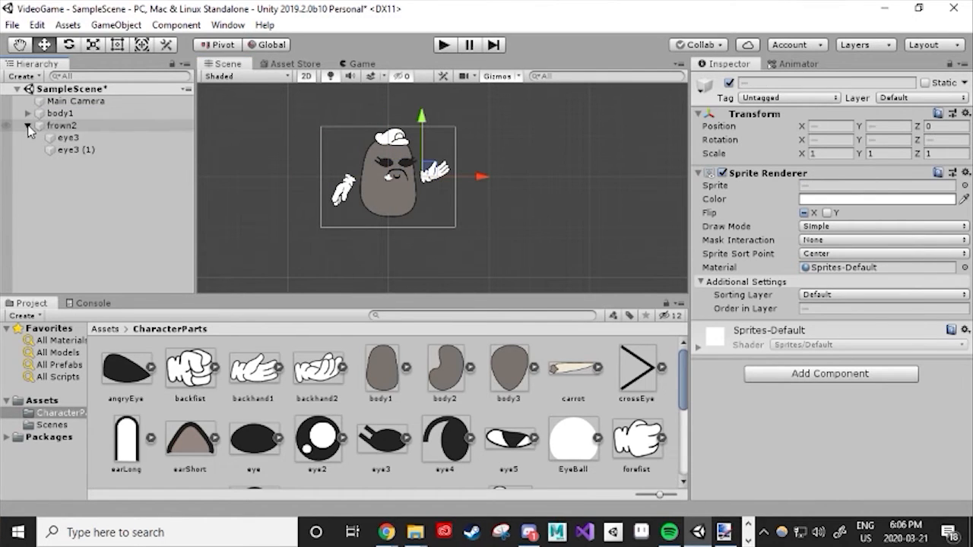
Nest frown2 and its eyes under body1, and move the whole character sideways by its body1 parent.
{"action": "left_click_drag", "start_coordinate": [70, 125], "coordinate": [70, 115]}
{"action": "left_click", "coordinate": [27, 114]}
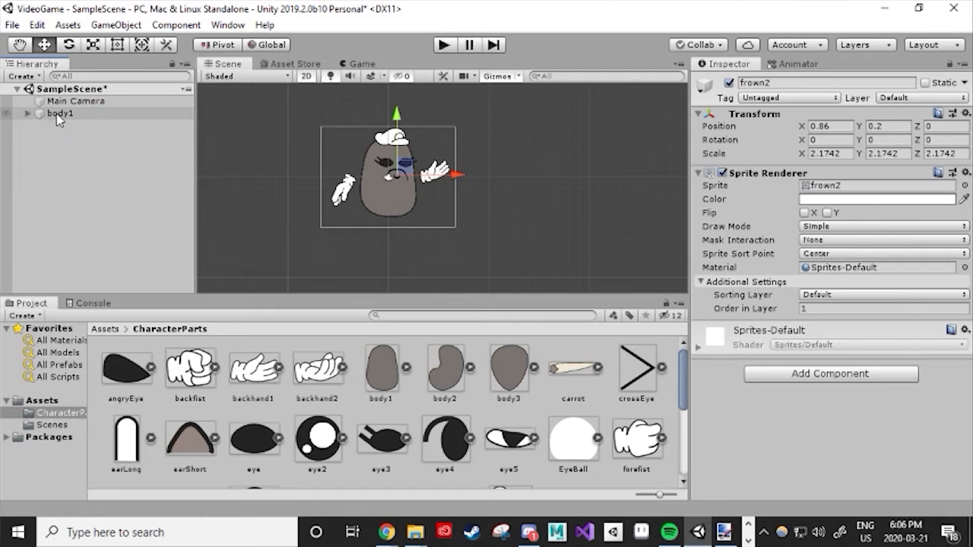
{"action": "left_click", "coordinate": [71, 114]}
{"action": "mouse_move", "coordinate": [429, 183]}
{"action": "left_mouse_down"}
{"action": "mouse_move", "coordinate": [378, 179]}
{"action": "mouse_move", "coordinate": [468, 180]}
{"action": "mouse_move", "coordinate": [369, 179]}
{"action": "mouse_move", "coordinate": [469, 184]}
{"action": "mouse_move", "coordinate": [421, 181]}
{"action": "left_mouse_up"}
{"action": "left_click_drag", "start_coordinate": [421, 181], "coordinate": [395, 181]}
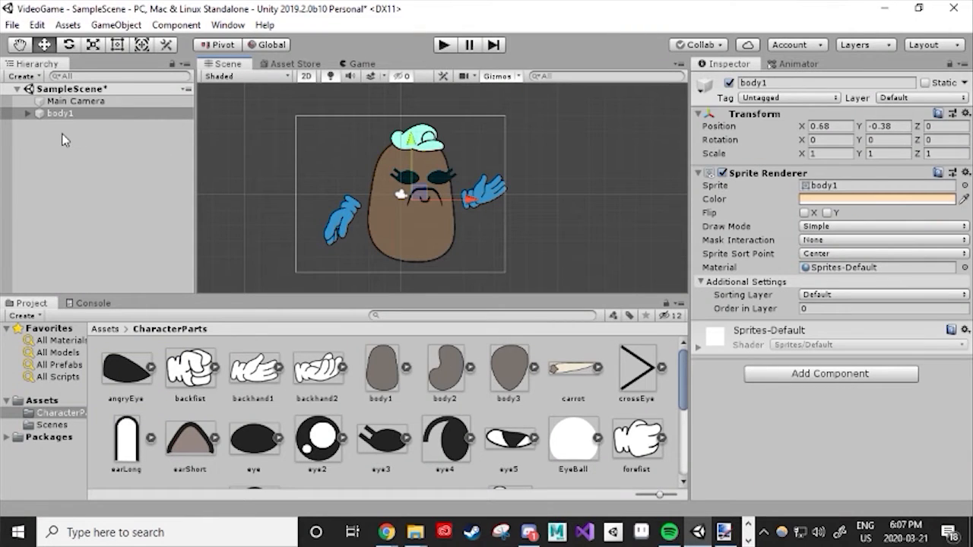
Create an empty game object in the scene and reset its Transform to position 0, 0, 0.
{"action": "left_click", "coordinate": [64, 138]}
{"action": "right_click", "coordinate": [75, 141]}
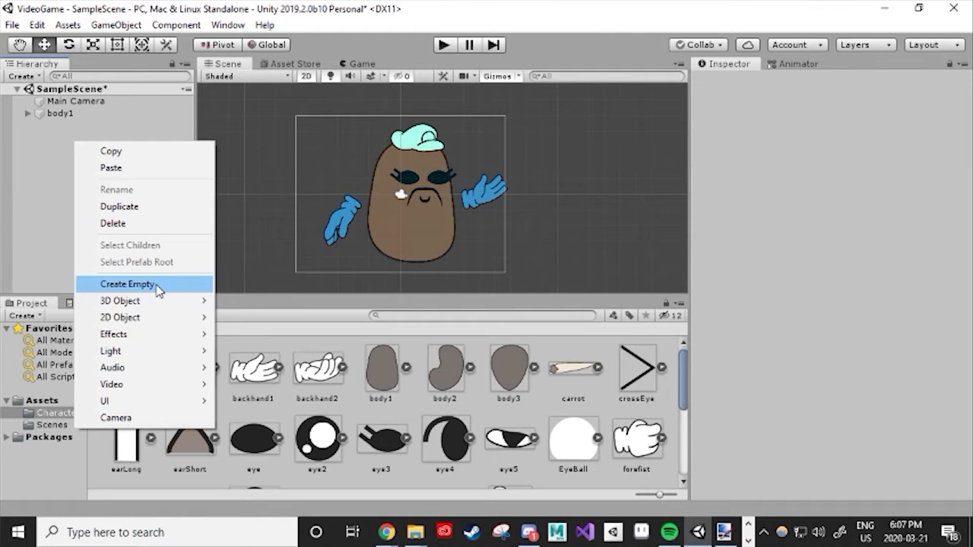
{"action": "left_click", "coordinate": [128, 283]}
{"action": "left_click", "coordinate": [967, 114]}
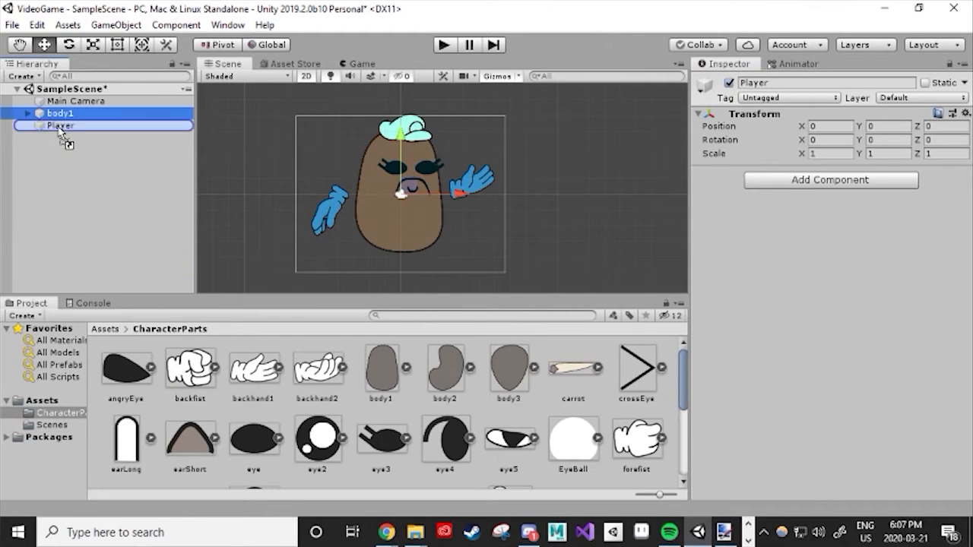
Make body1 a child of the Player object and move Player up to about Y 0.19.
{"action": "mouse_move", "coordinate": [64, 131]}
{"action": "left_mouse_down"}
{"action": "mouse_move", "coordinate": [74, 137]}
{"action": "mouse_move", "coordinate": [71, 128]}
{"action": "left_mouse_up"}
{"action": "left_click", "coordinate": [63, 116]}
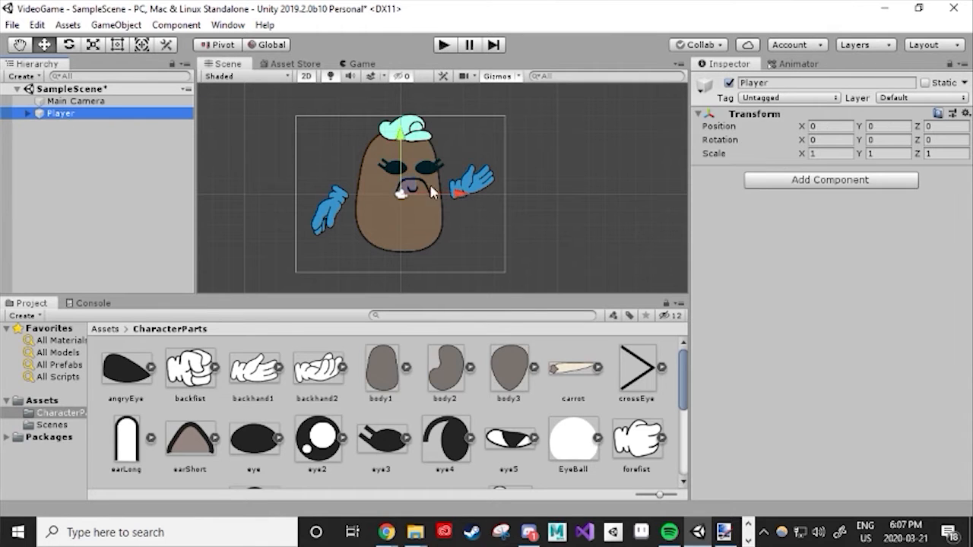
{"action": "mouse_move", "coordinate": [405, 144]}
{"action": "left_mouse_down"}
{"action": "mouse_move", "coordinate": [405, 126]}
{"action": "mouse_move", "coordinate": [406, 162]}
{"action": "mouse_move", "coordinate": [407, 131]}
{"action": "mouse_move", "coordinate": [409, 142]}
{"action": "left_mouse_up"}
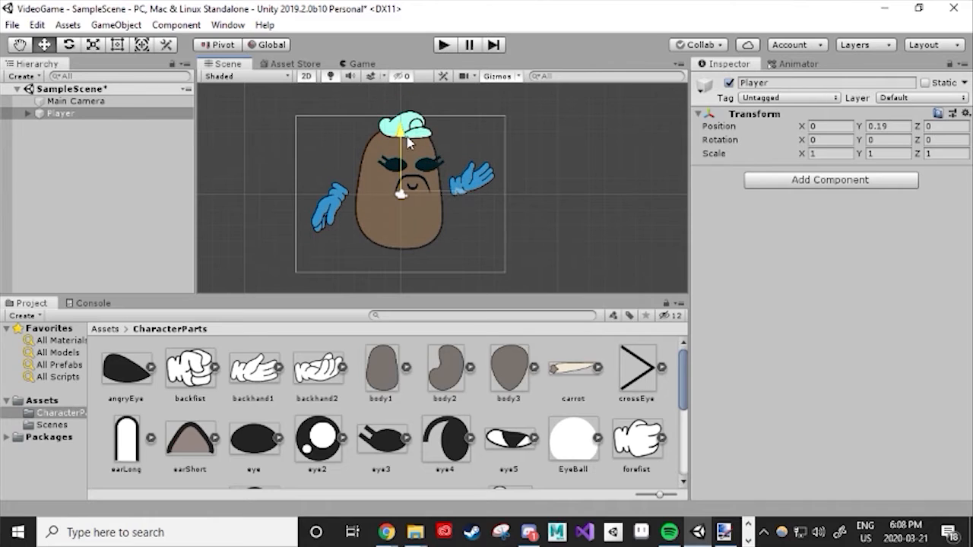
{"action": "key", "text": "alt+Tab"}
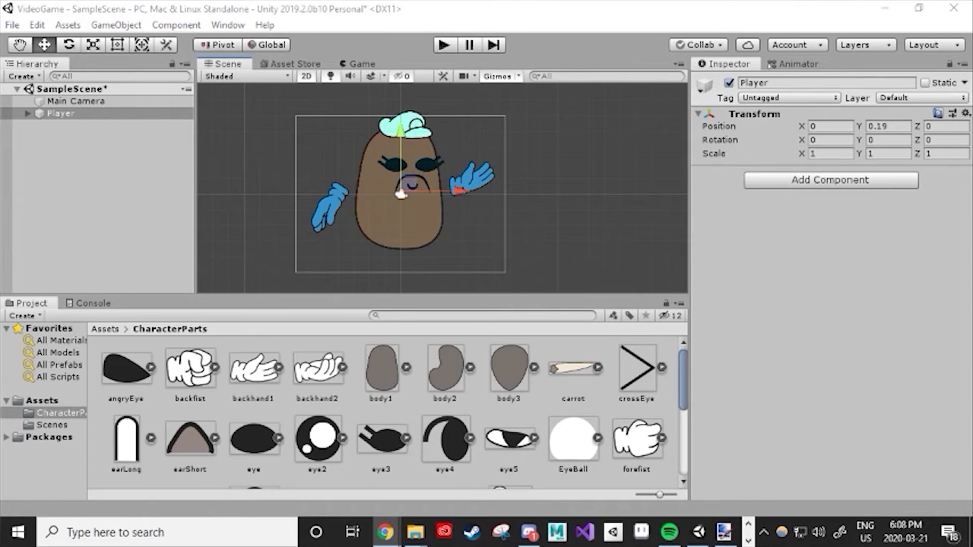
Rename the new empty GameObject to Player.
{"action": "left_click", "coordinate": [165, 229]}
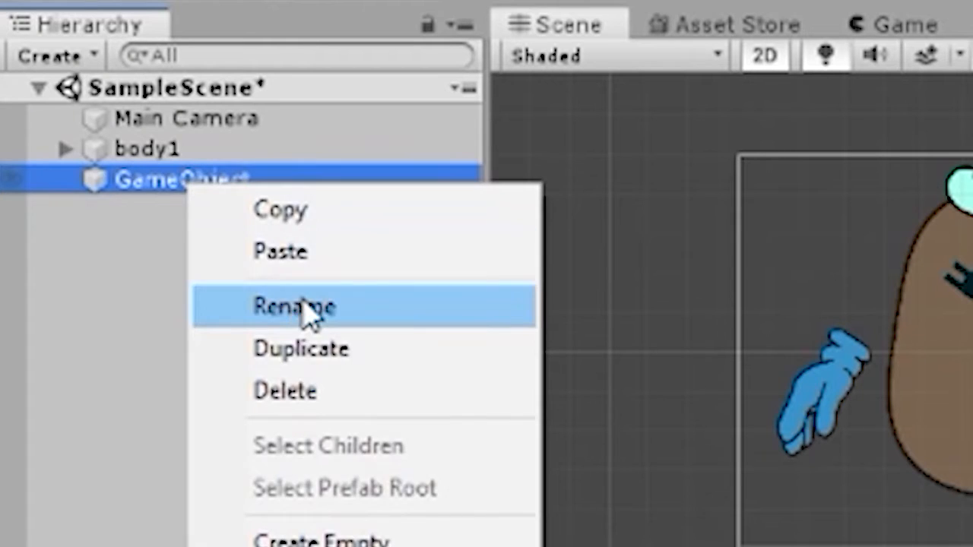
{"action": "left_click", "coordinate": [122, 176]}
{"action": "type", "text": "P"}
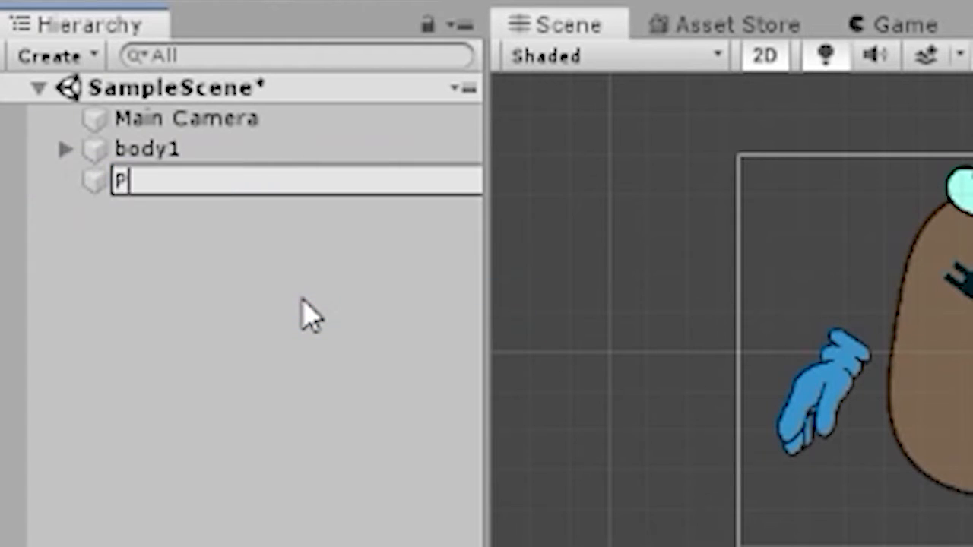
{"action": "type", "text": "layer"}
{"action": "key", "text": "Return"}
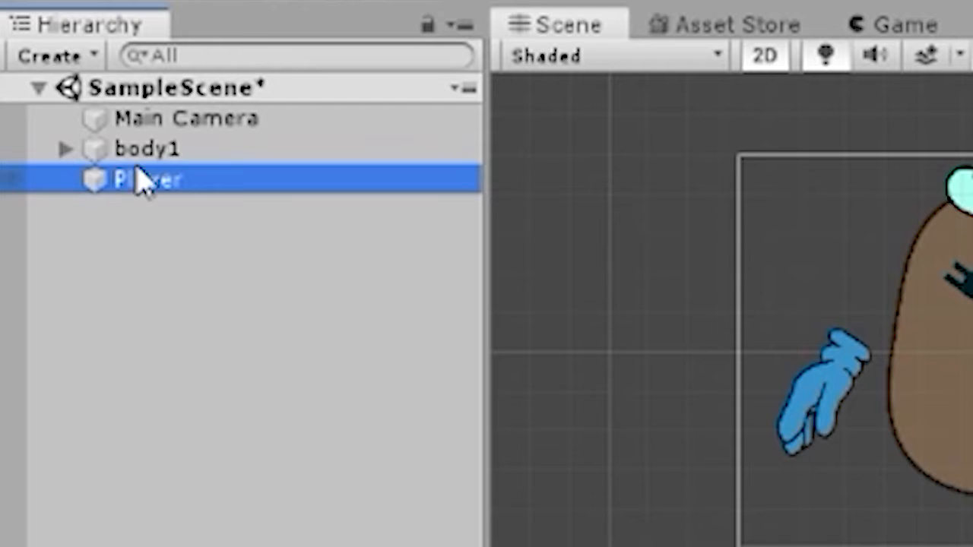
Nest body1 under the Player object and move Player vertically to Y 0.19.
{"action": "mouse_move", "coordinate": [402, 143]}
{"action": "left_mouse_down"}
{"action": "mouse_move", "coordinate": [401, 107]}
{"action": "mouse_move", "coordinate": [401, 178]}
{"action": "mouse_move", "coordinate": [409, 143]}
{"action": "left_mouse_up"}
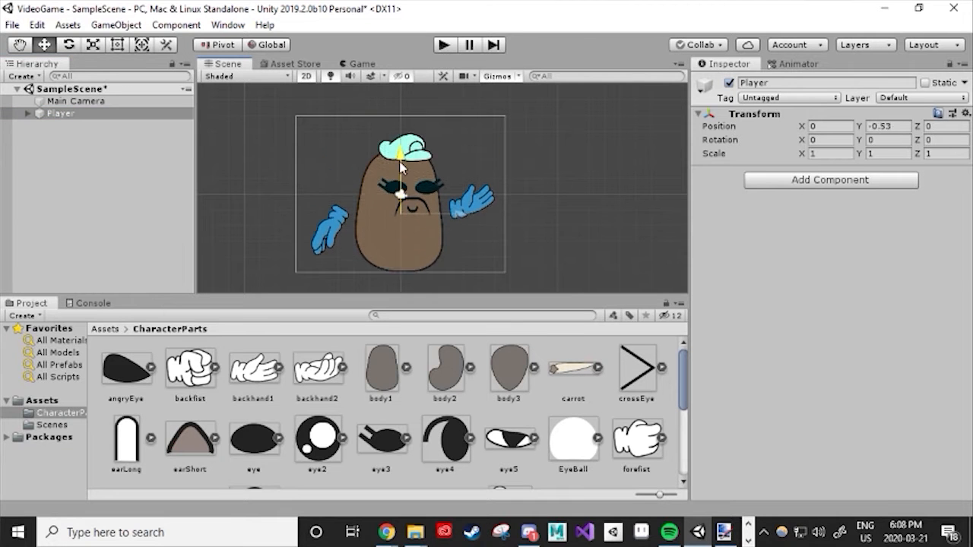
{"action": "left_click", "coordinate": [386, 532]}
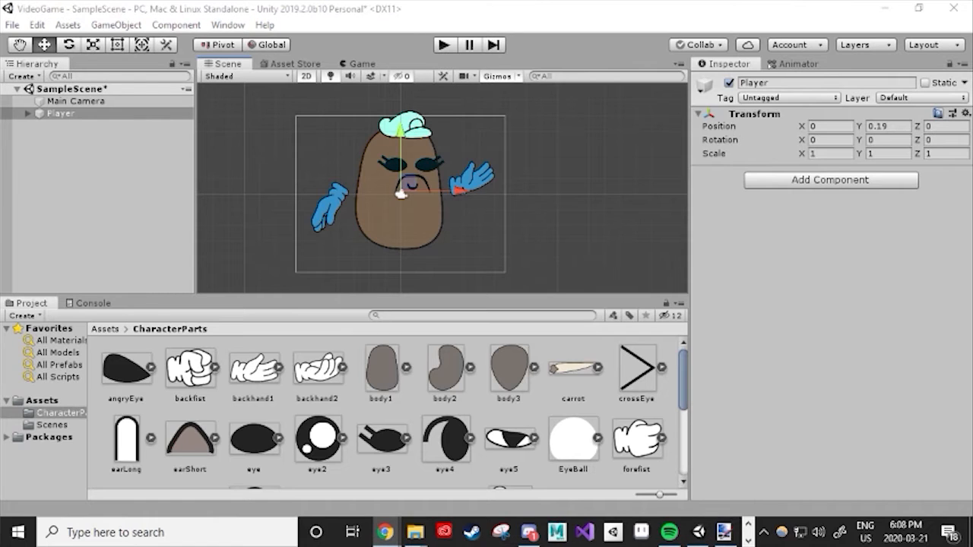
{"action": "left_click", "coordinate": [165, 229]}
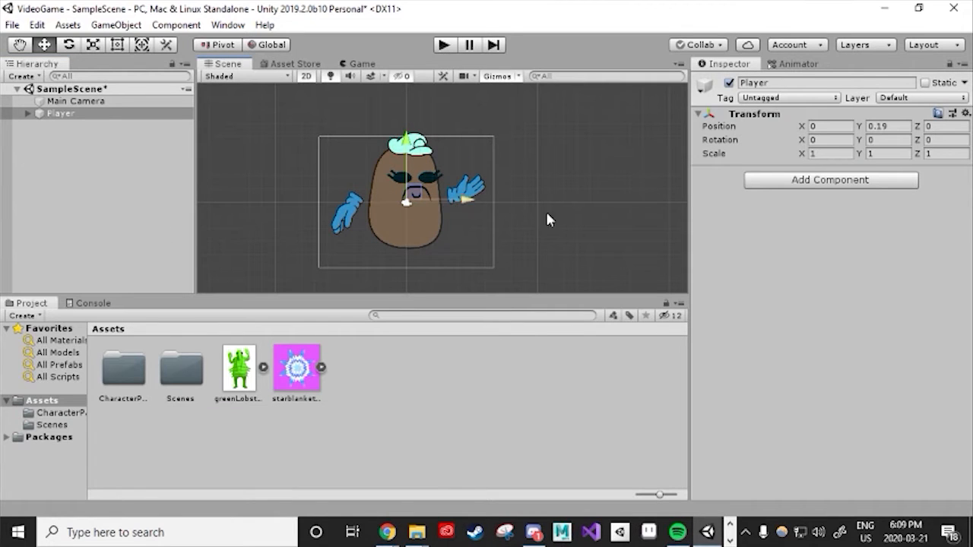
Add a Capsule Collider 2D component to the Player object.
{"action": "left_click", "coordinate": [788, 181]}
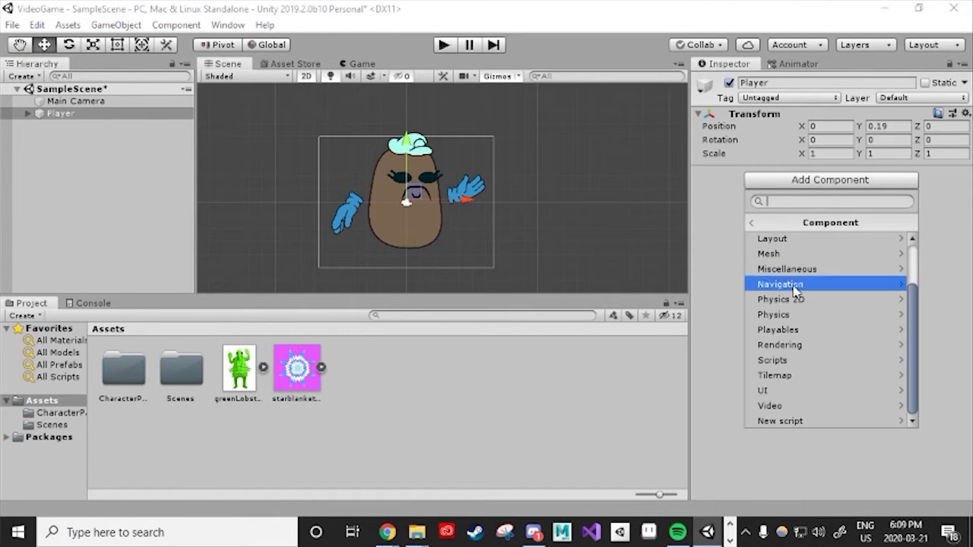
{"action": "type", "text": "circle"}
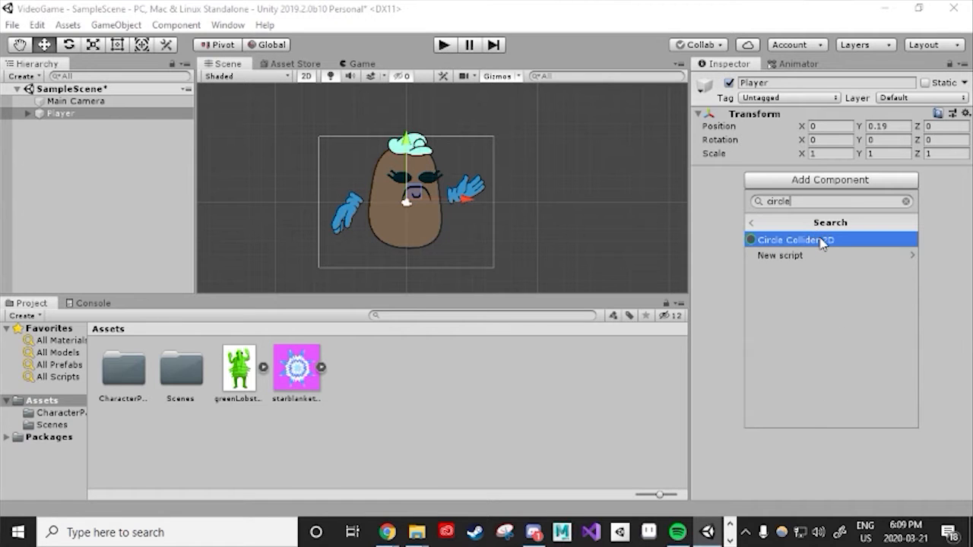
{"action": "key", "text": "BackSpace"}
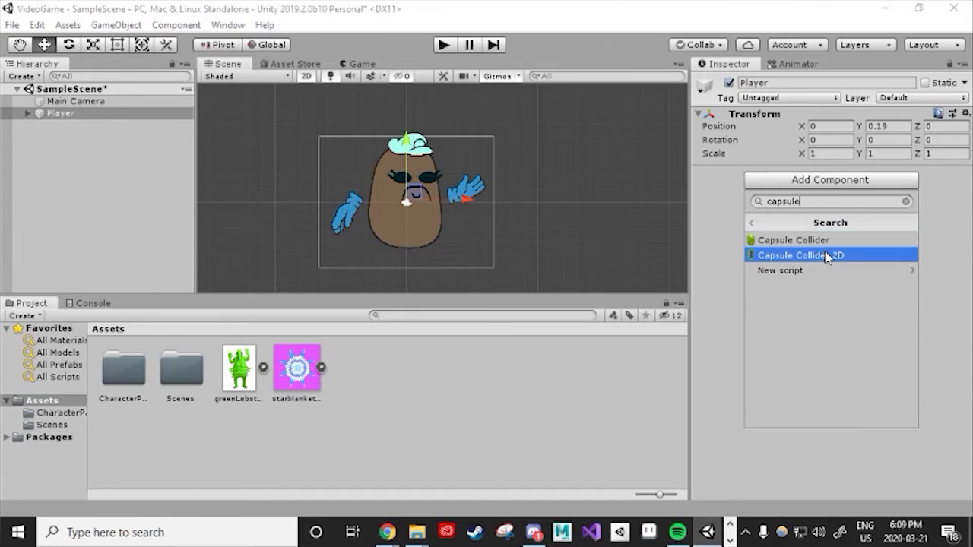
{"action": "left_click", "coordinate": [826, 255]}
{"action": "scroll", "coordinate": [422, 199], "scroll_direction": "up", "scroll_amount": 8}
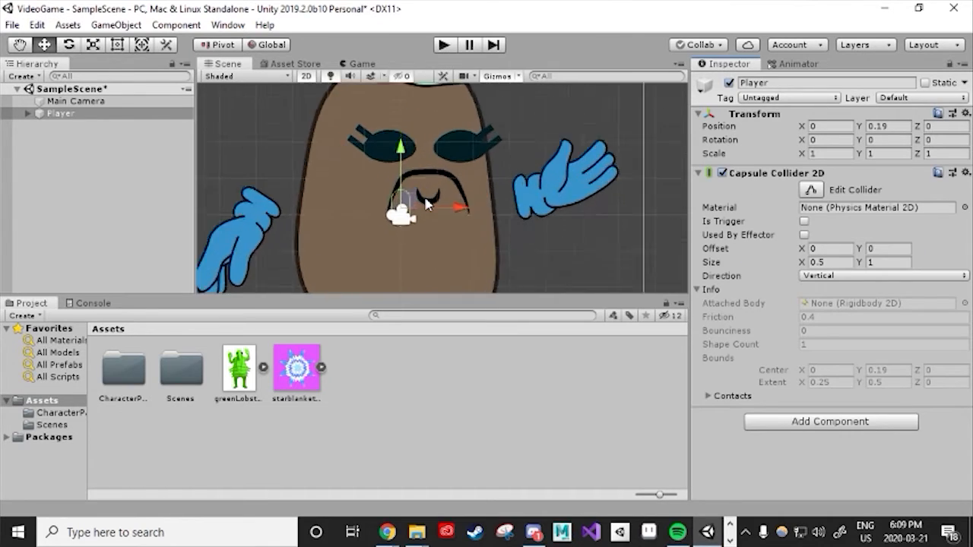
{"action": "scroll", "coordinate": [385, 187], "scroll_direction": "down", "scroll_amount": 8}
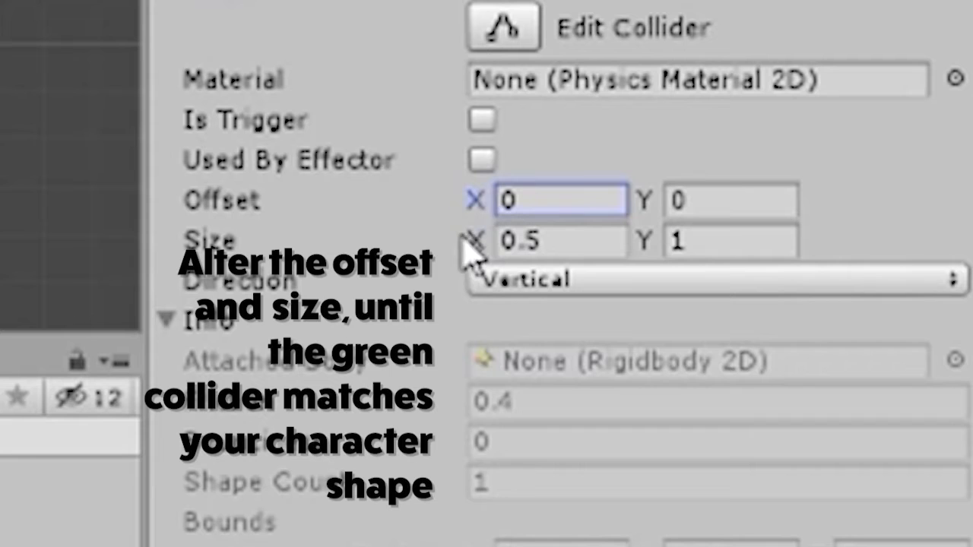
Resize the capsule collider to X 4.89 and Y 7.35 so it matches the character's body.
{"action": "left_click_drag", "start_coordinate": [467, 240], "coordinate": [781, 138]}
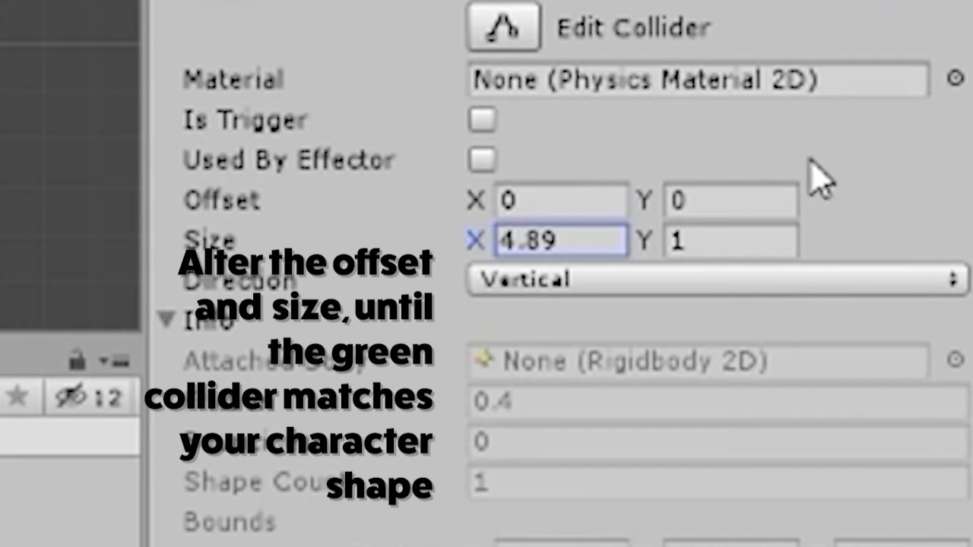
{"action": "left_click_drag", "start_coordinate": [644, 239], "coordinate": [723, 213]}
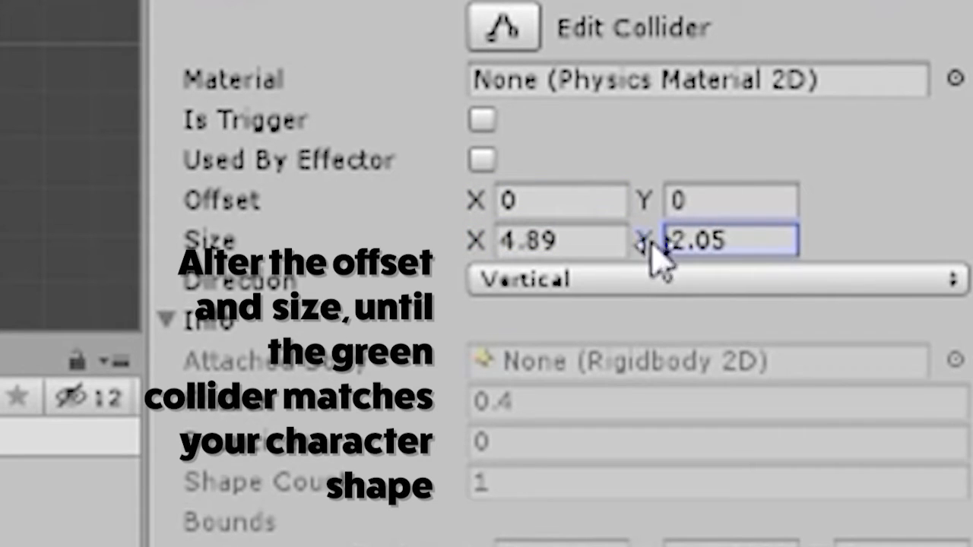
{"action": "left_click_drag", "start_coordinate": [652, 243], "coordinate": [912, 152]}
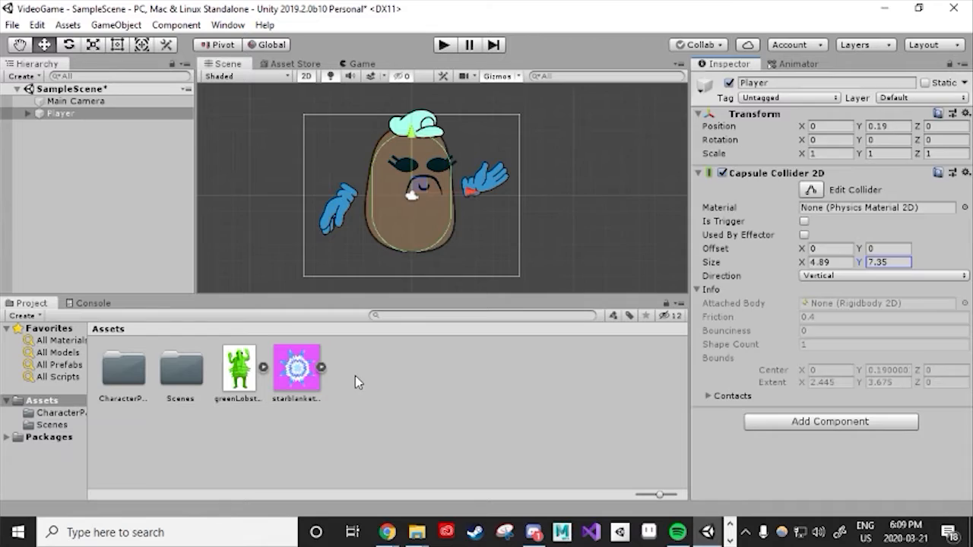
Create a new script named Create2Play and attach it to the Player object.
{"action": "left_click", "coordinate": [64, 114]}
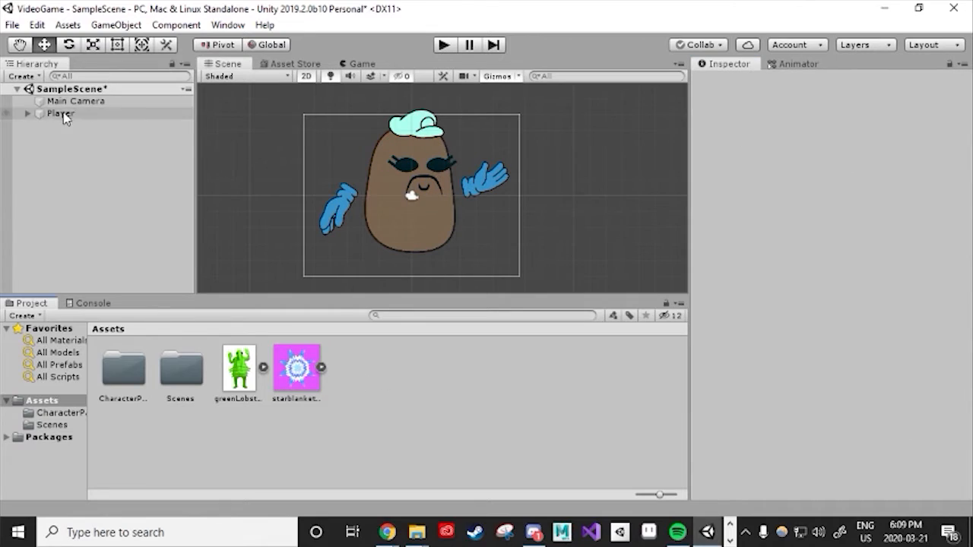
{"action": "left_click", "coordinate": [814, 420]}
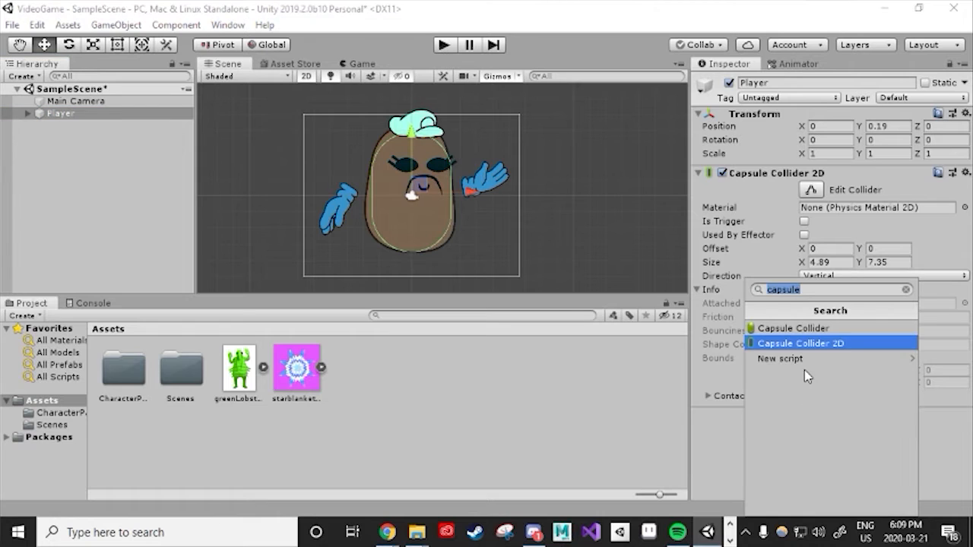
{"action": "key", "text": "BackSpace"}
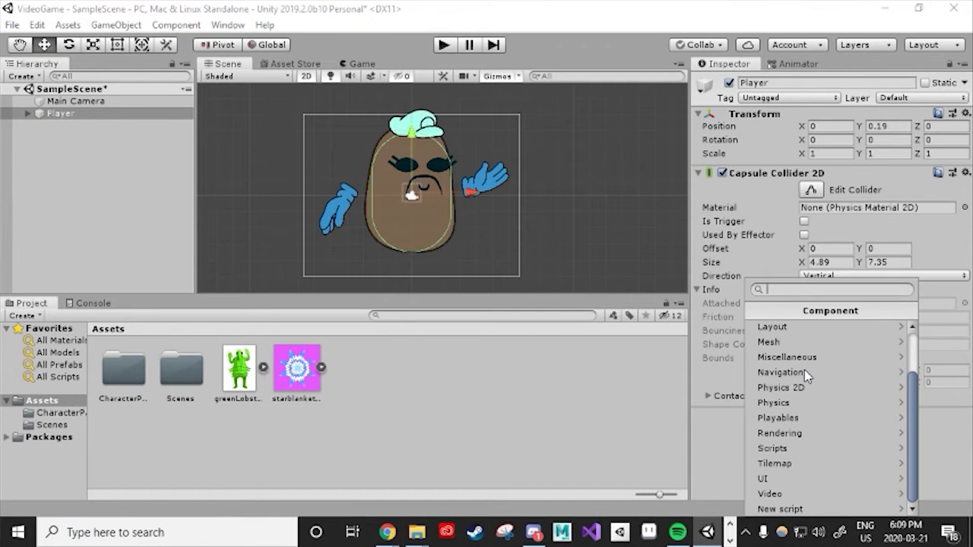
{"action": "type", "text": "Create2Play"}
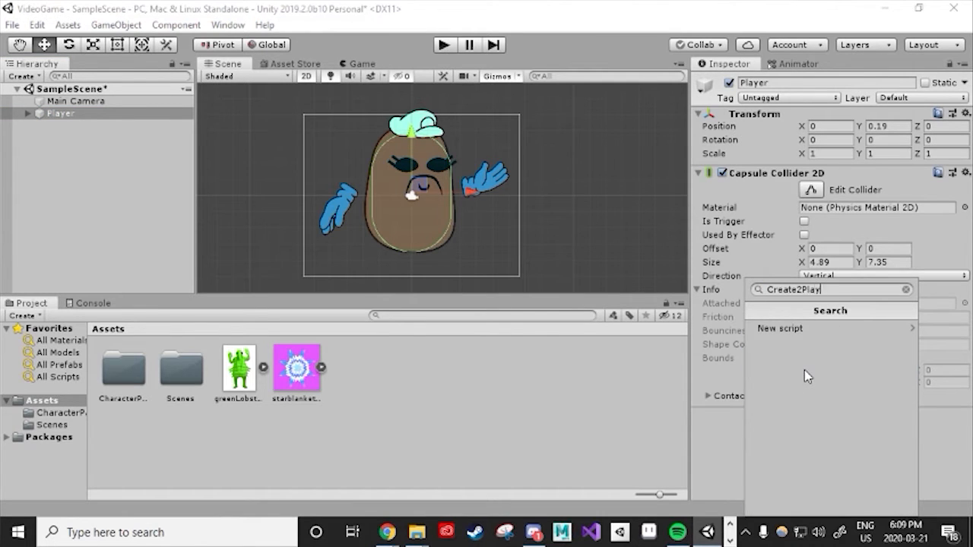
{"action": "left_click", "coordinate": [799, 330]}
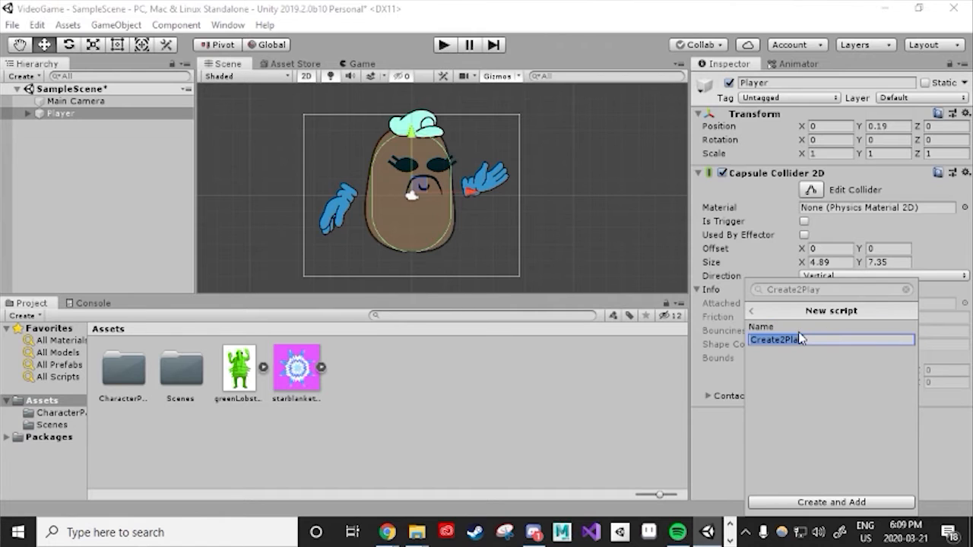
{"action": "left_click", "coordinate": [827, 503]}
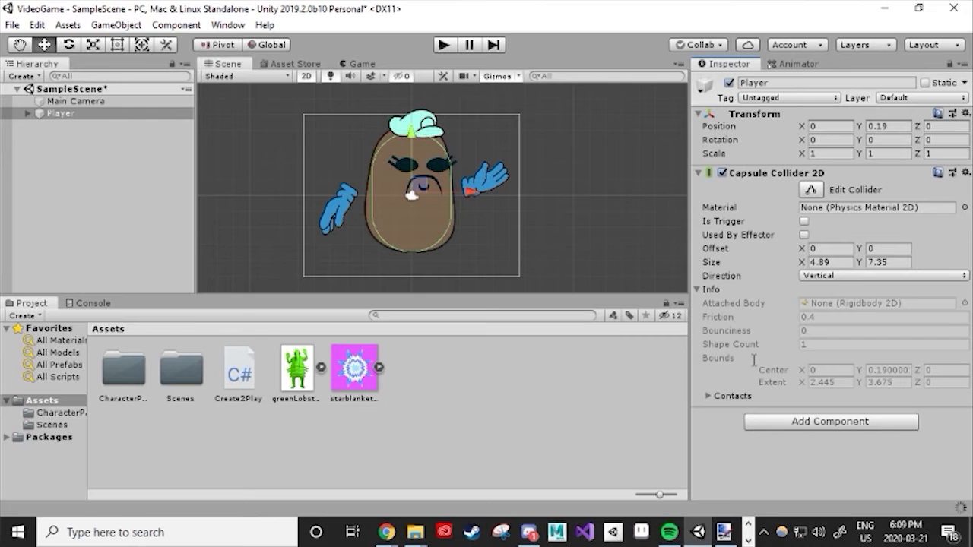
Collapse the Capsule Collider 2D settings and store the Create2Play script in a Player folder inside a new Scripts folder.
{"action": "left_click", "coordinate": [698, 174]}
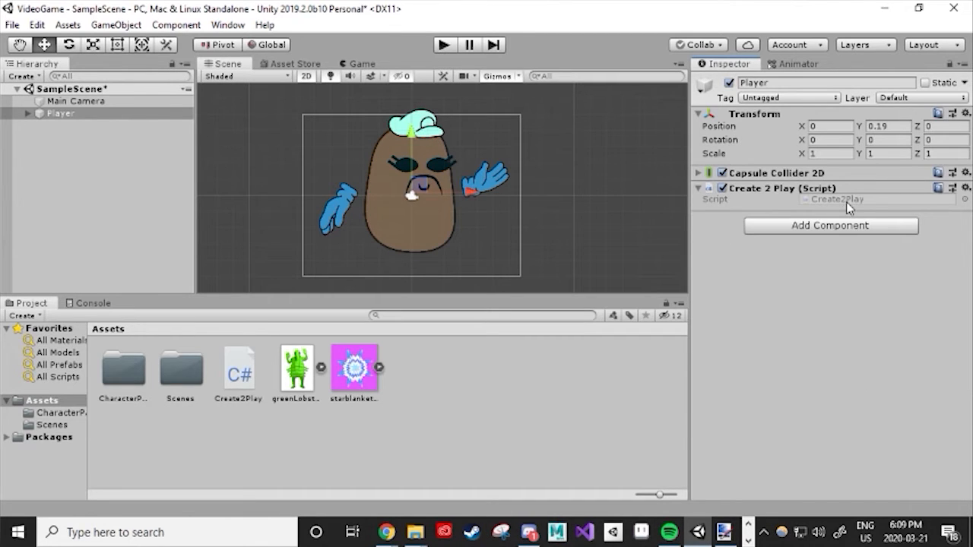
{"action": "left_click", "coordinate": [241, 375]}
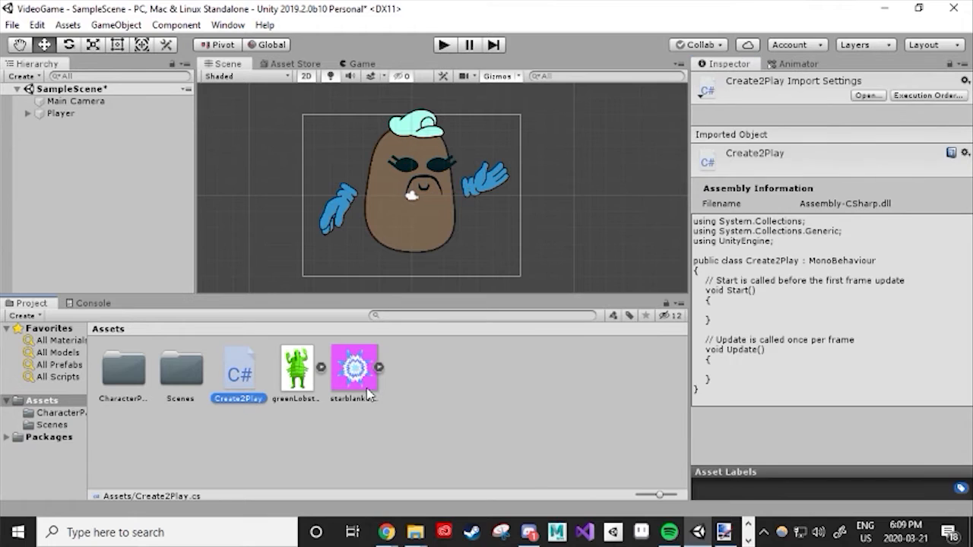
{"action": "right_click", "coordinate": [445, 385]}
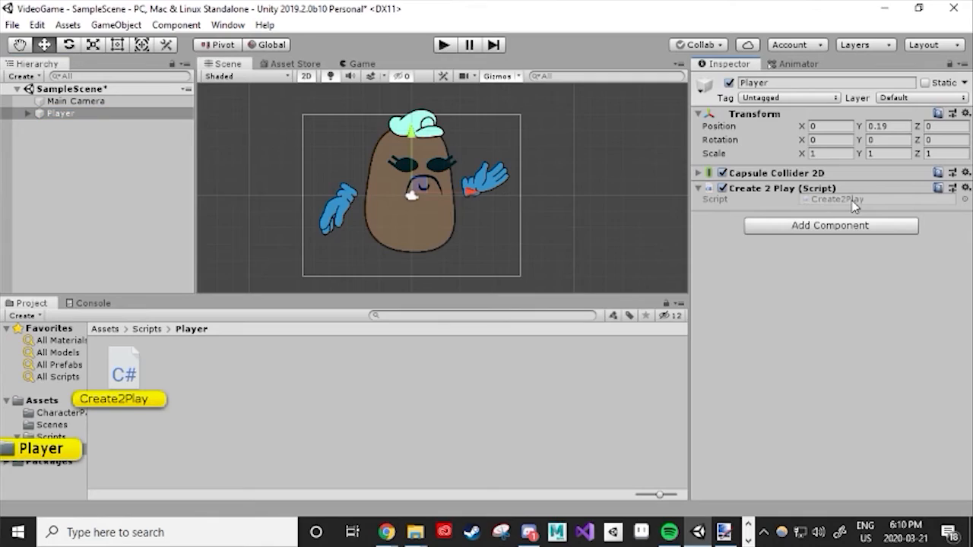
Open the Create2Play script and add "//two forward slashes are used to make comments. Helpful!" on line 4.
{"action": "double_click", "coordinate": [853, 200]}
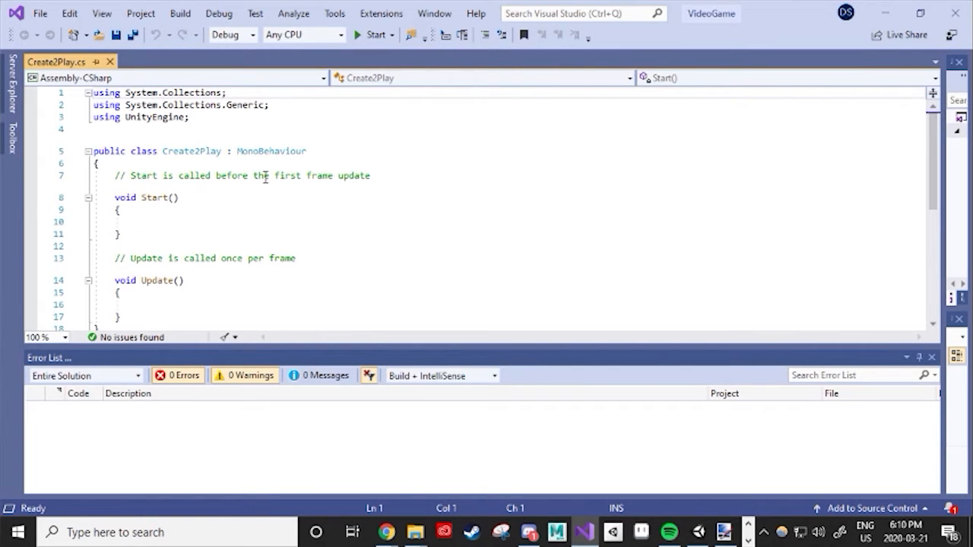
{"action": "left_click", "coordinate": [197, 134]}
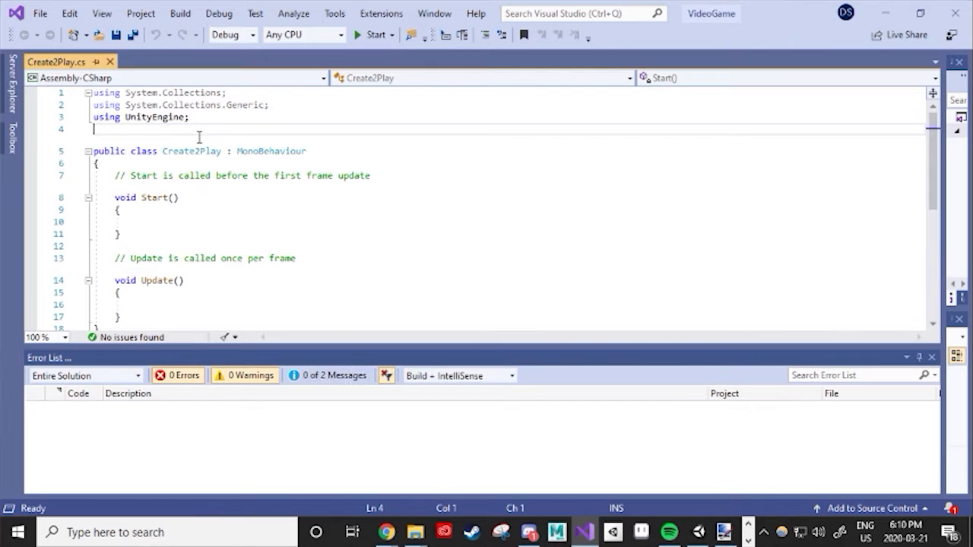
{"action": "type", "text": "//two forwar"}
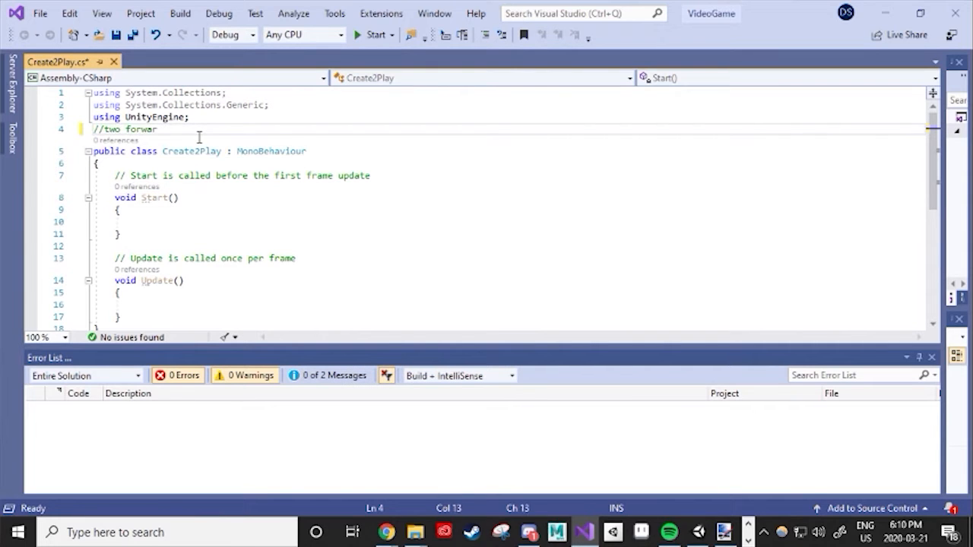
{"action": "type", "text": "d slashes a"}
{"action": "type", "text": "re used to make comments. Helpful!"}
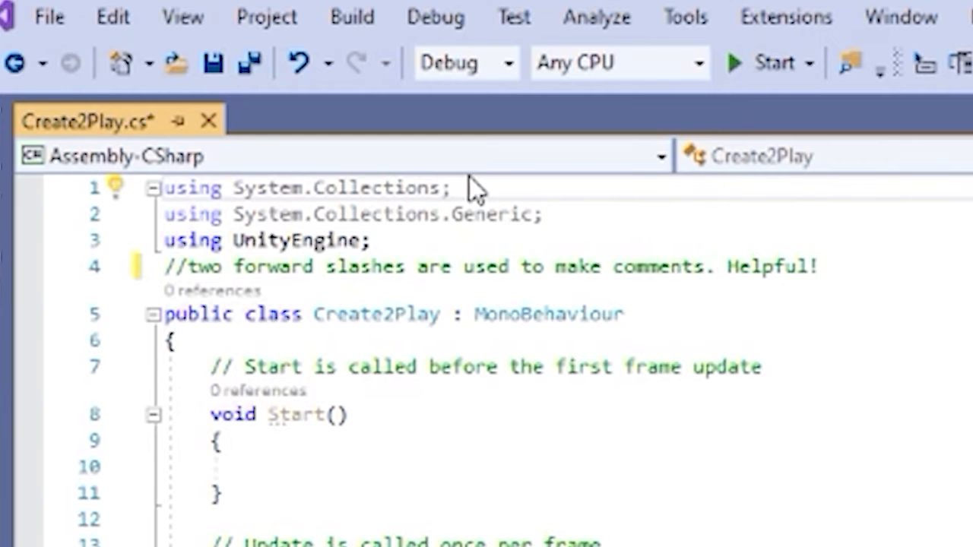
Highlight each using directive in turn and append the comment "//allows us to use UnityEngine commands" after using UnityEngine.
{"action": "left_click_drag", "start_coordinate": [473, 193], "coordinate": [165, 188]}
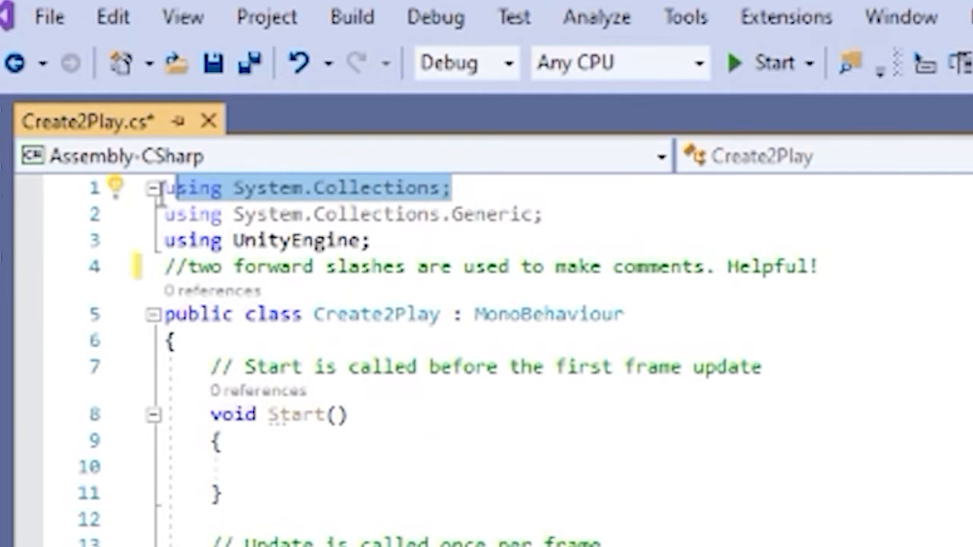
{"action": "left_click_drag", "start_coordinate": [549, 214], "coordinate": [165, 214]}
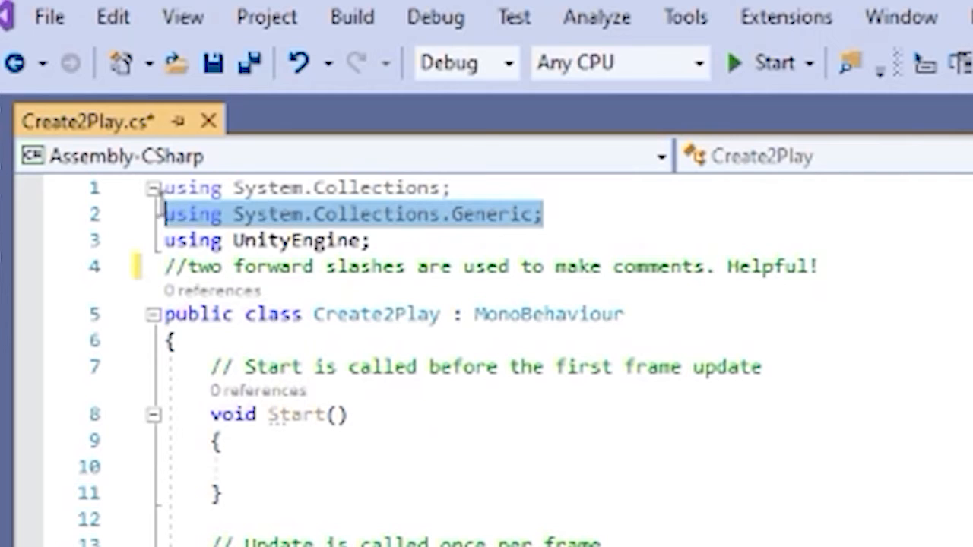
{"action": "left_click_drag", "start_coordinate": [413, 242], "coordinate": [109, 243]}
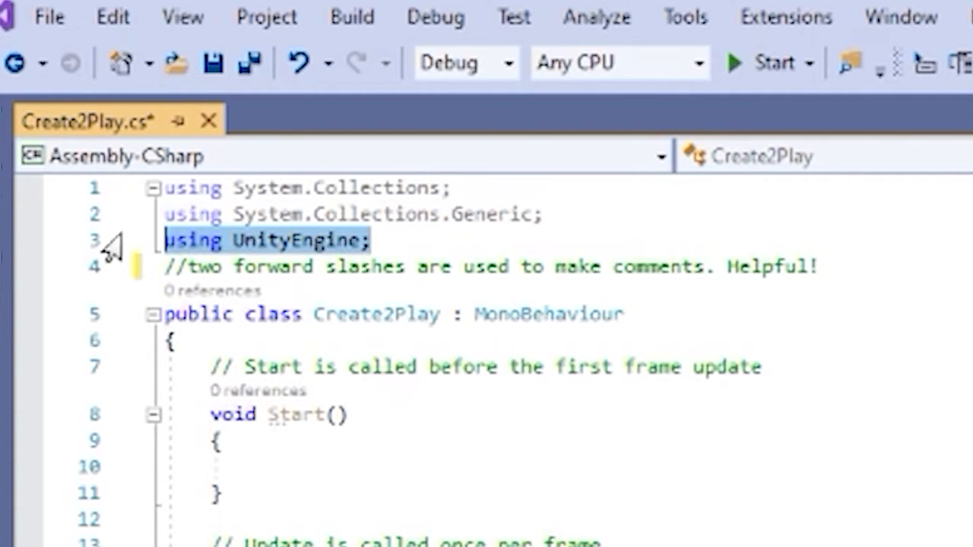
{"action": "left_click", "coordinate": [399, 242]}
{"action": "type", "text": "//"}
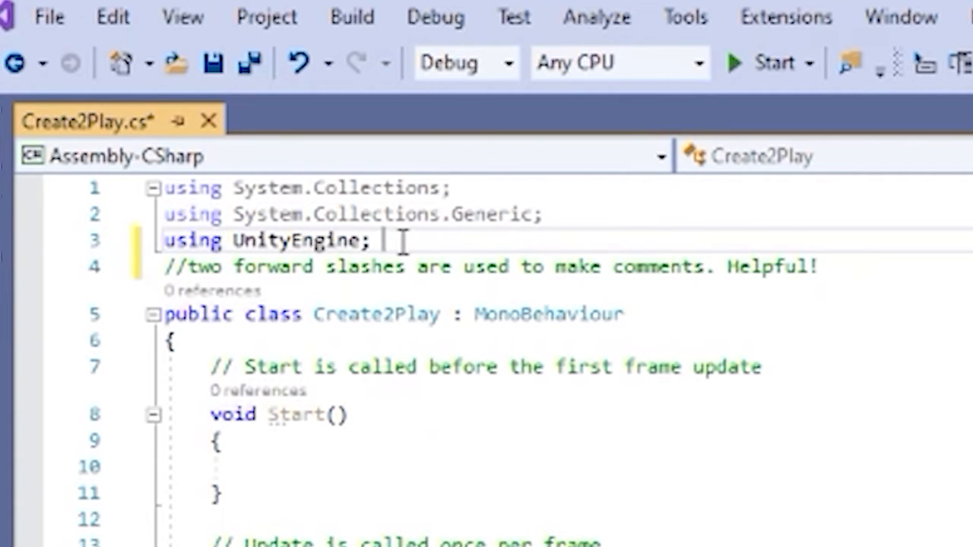
{"action": "type", "text": "allows us to "}
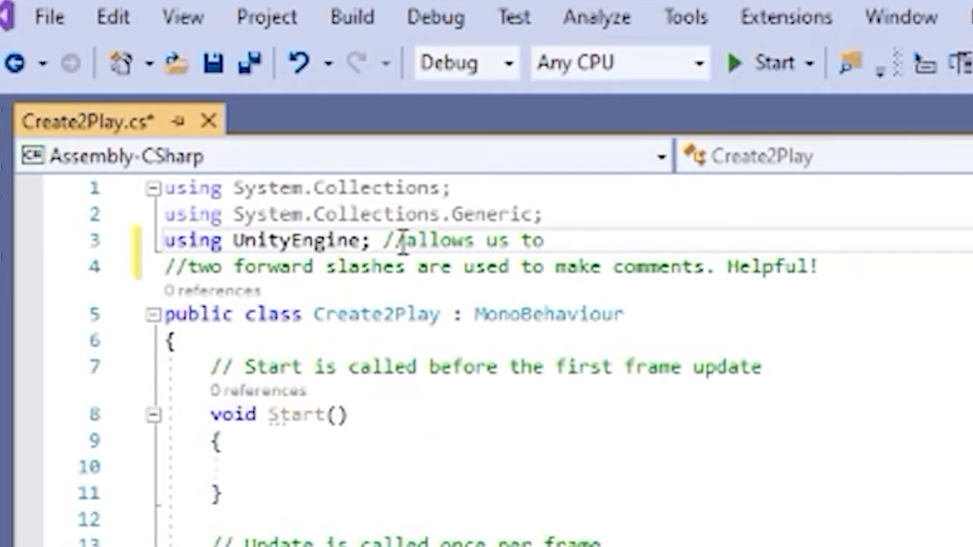
{"action": "type", "text": "use UnityEn"}
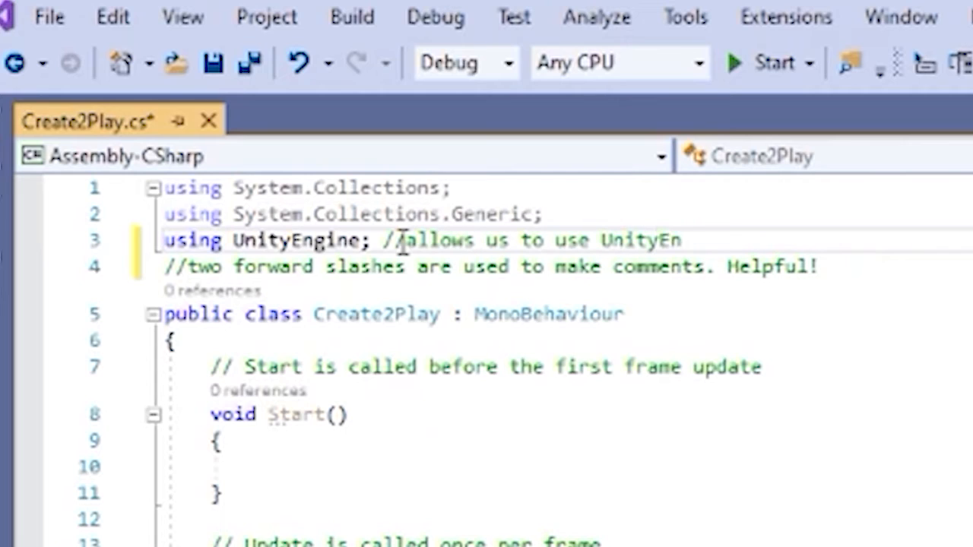
{"action": "type", "text": "gine commands"}
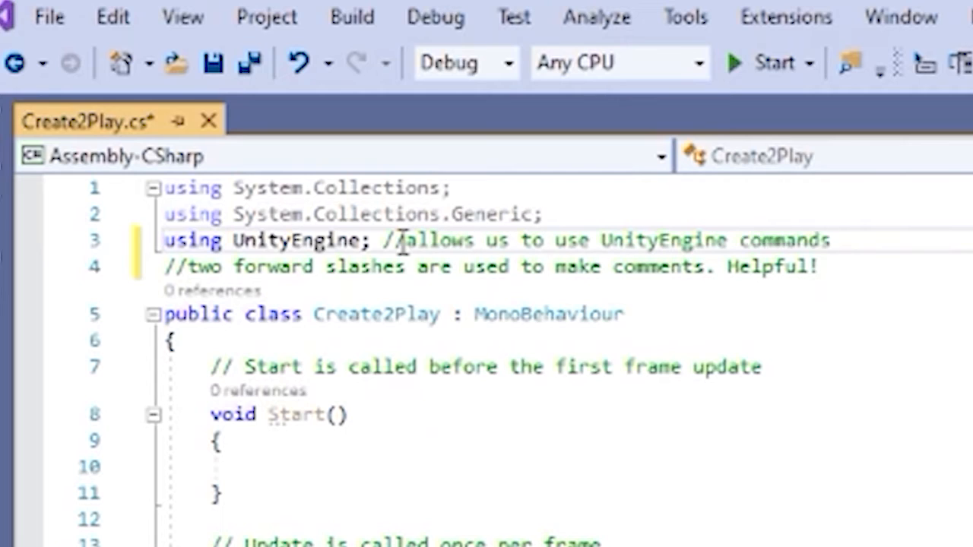